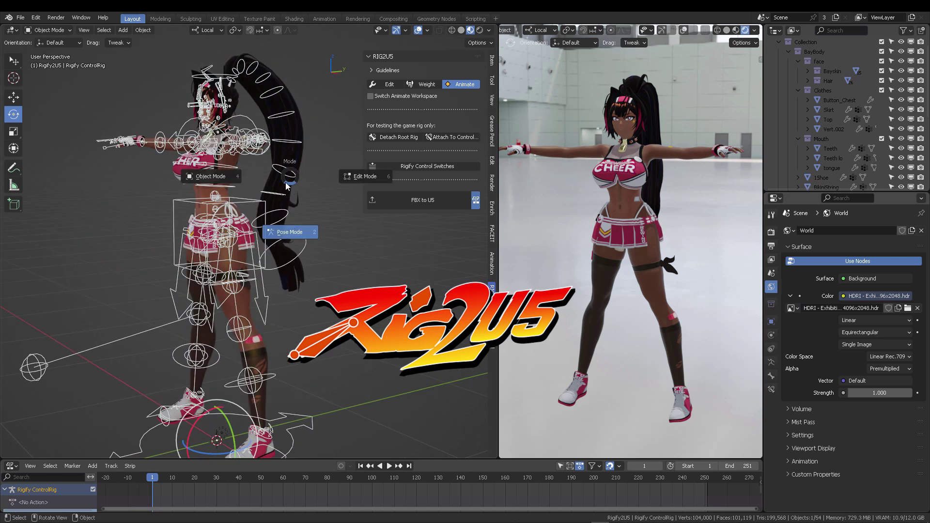
# Put the control rig in Pose Mode and export it for Unreal 5 as Bay_v03.fbx
pyautogui.click(286, 186)
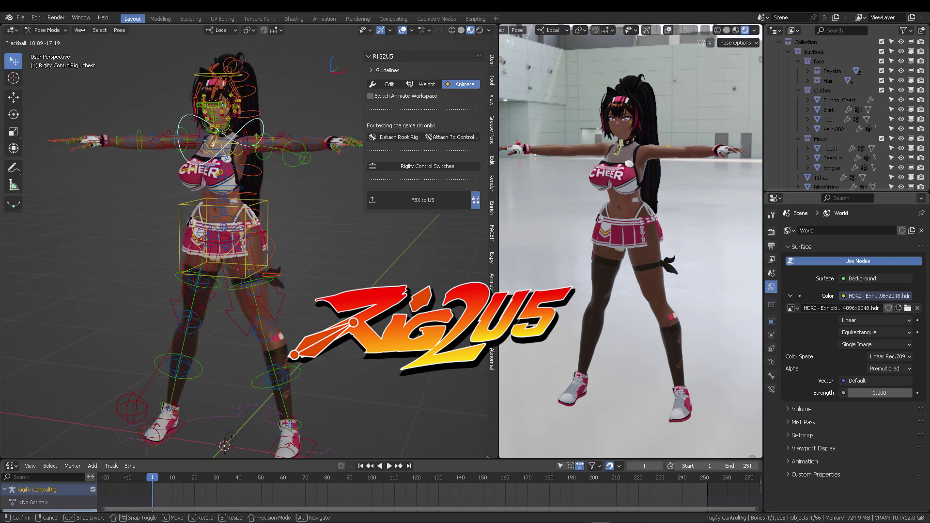
pyautogui.click(437, 206)
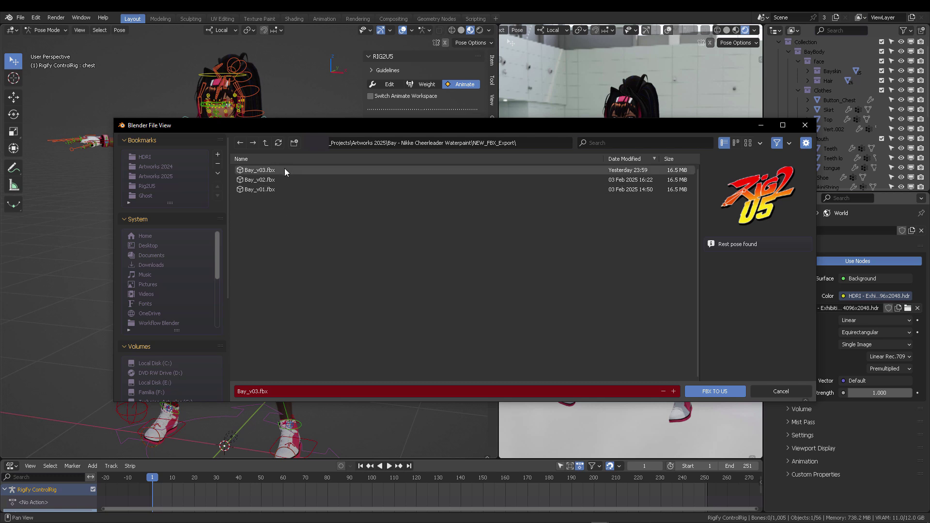
pyautogui.click(285, 168)
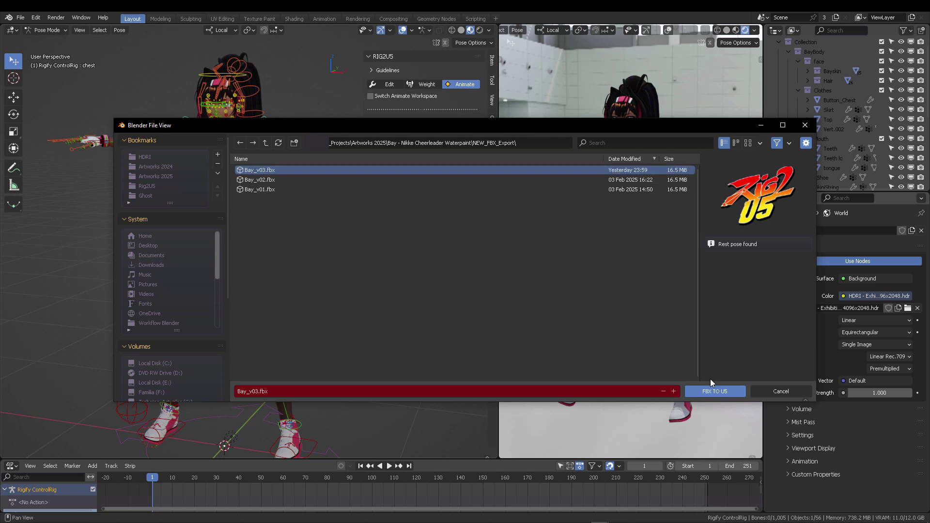
# Finish the Bay_v03.fbx export and upload Volleyjump.mp4 to QuickMagic AI Mocap
pyautogui.click(737, 390)
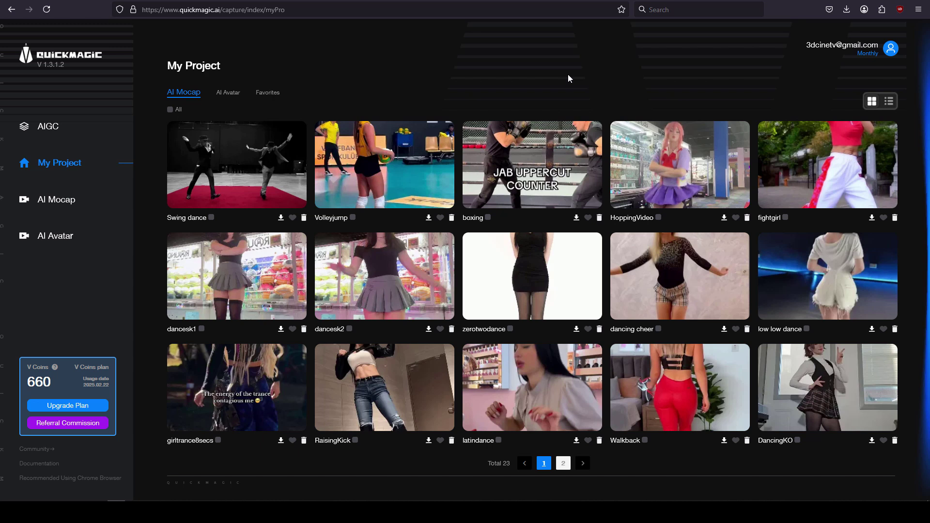
pyautogui.click(53, 203)
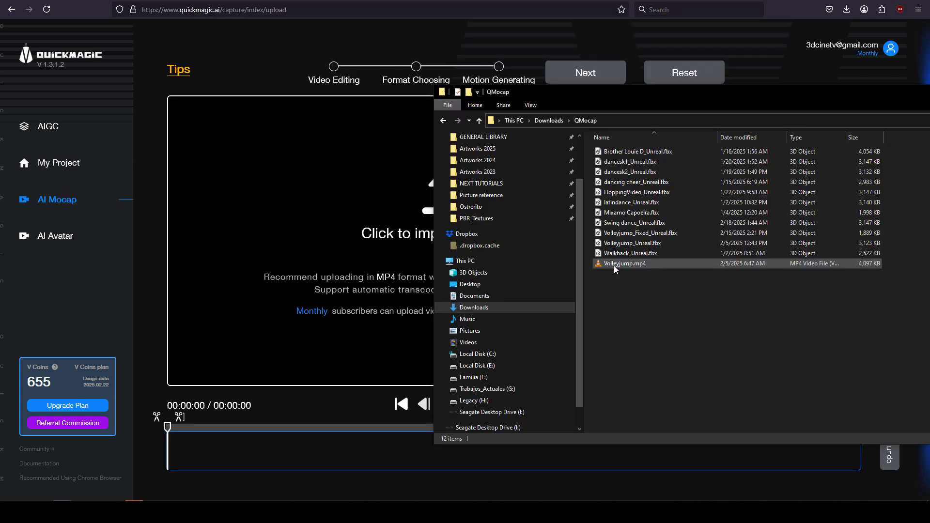
pyautogui.moveTo(615, 266); pyautogui.dragTo(338, 234)
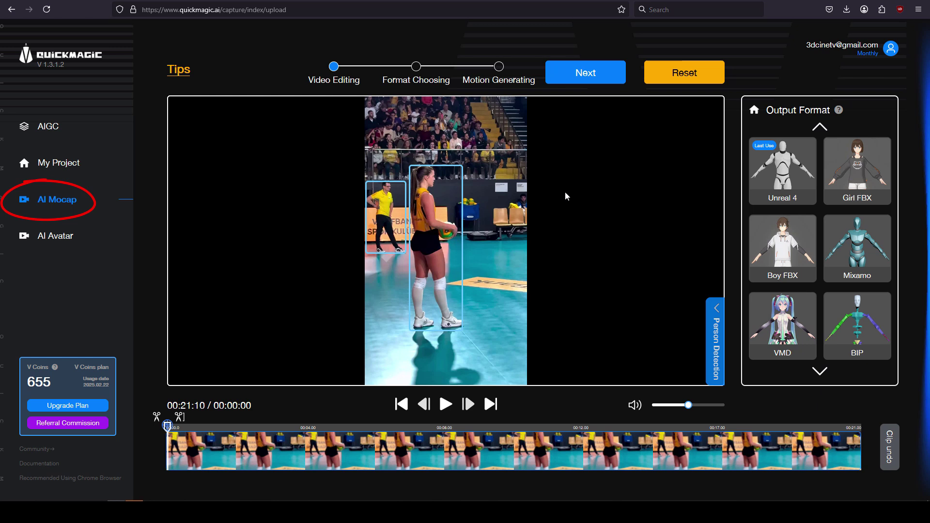
# Trim the clip to its first eight seconds and assign Unreal 4 output to the volleyball player
pyautogui.click(466, 427)
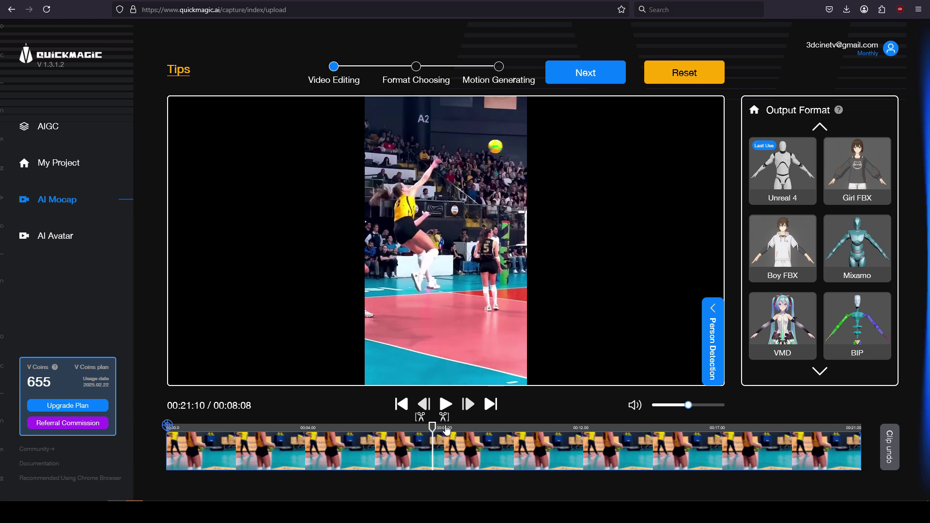
pyautogui.click(445, 418)
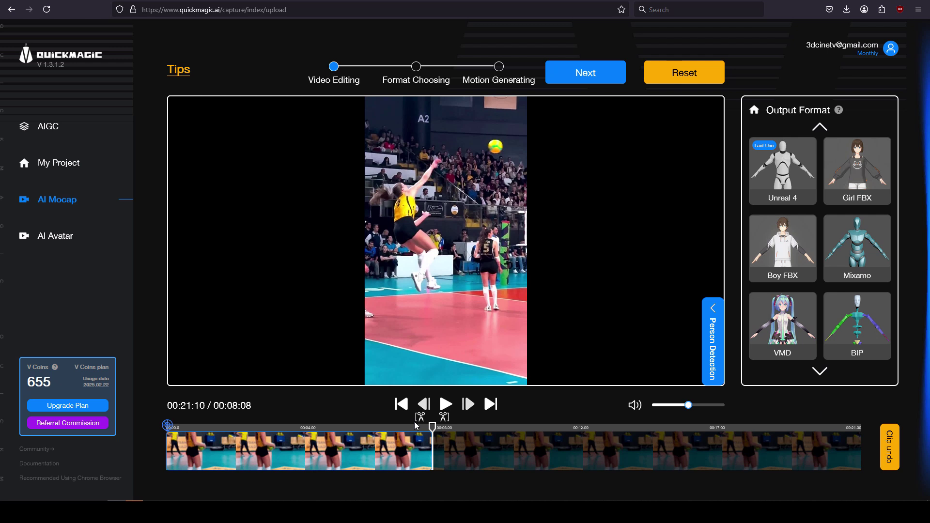
pyautogui.click(401, 407)
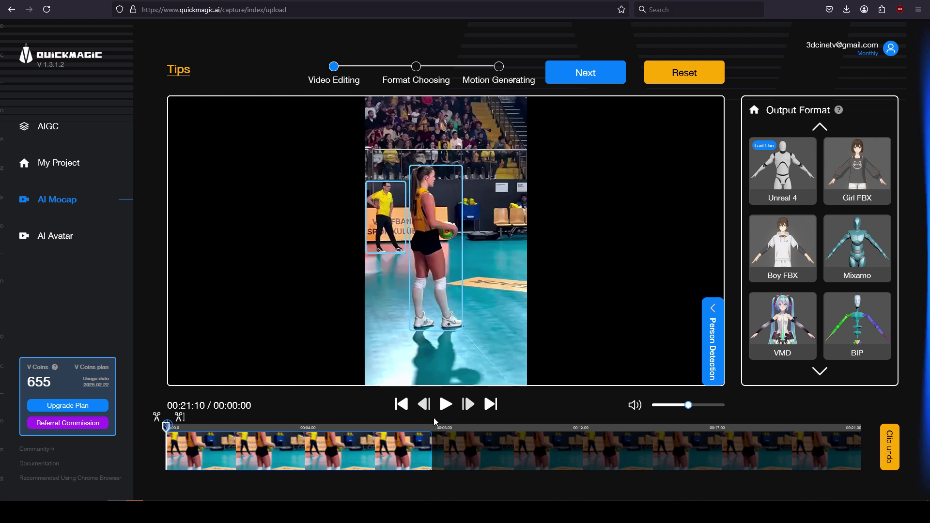
pyautogui.moveTo(753, 144); pyautogui.dragTo(441, 217)
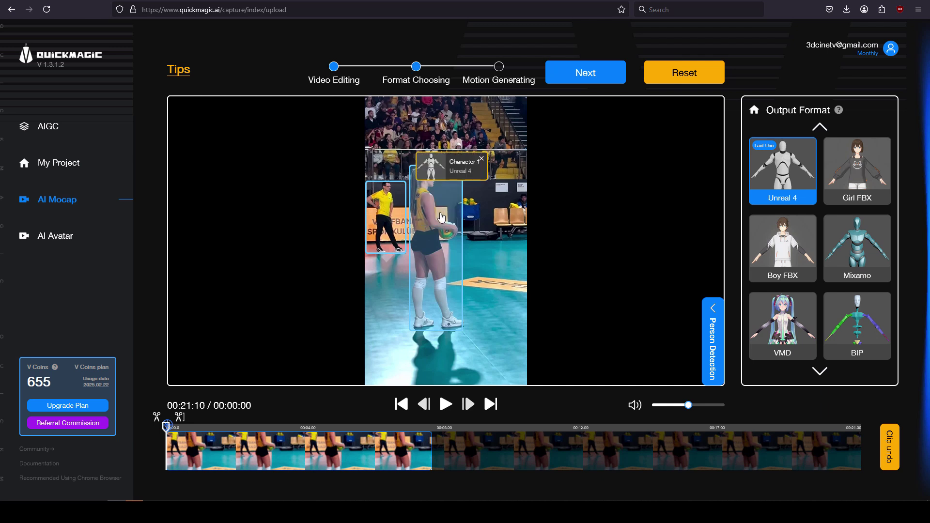
# Generate the Volleyjump body and hand motion from an A-pose and download it as Volleyjump.zip
pyautogui.click(586, 73)
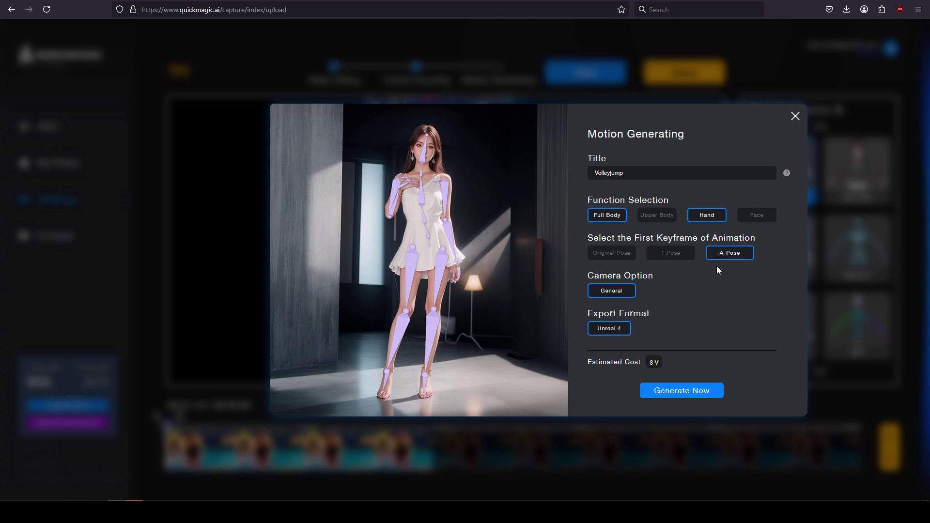
pyautogui.click(699, 394)
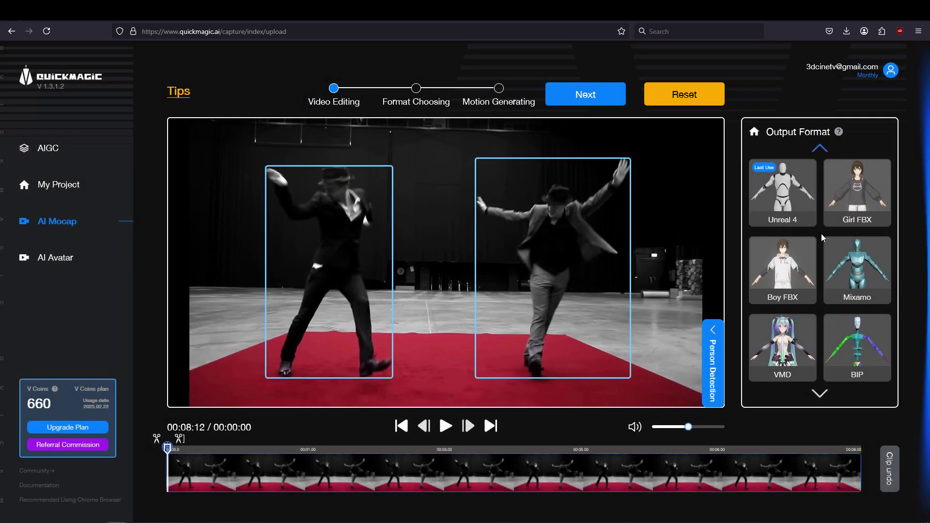
pyautogui.click(820, 394)
pyautogui.click(820, 394)
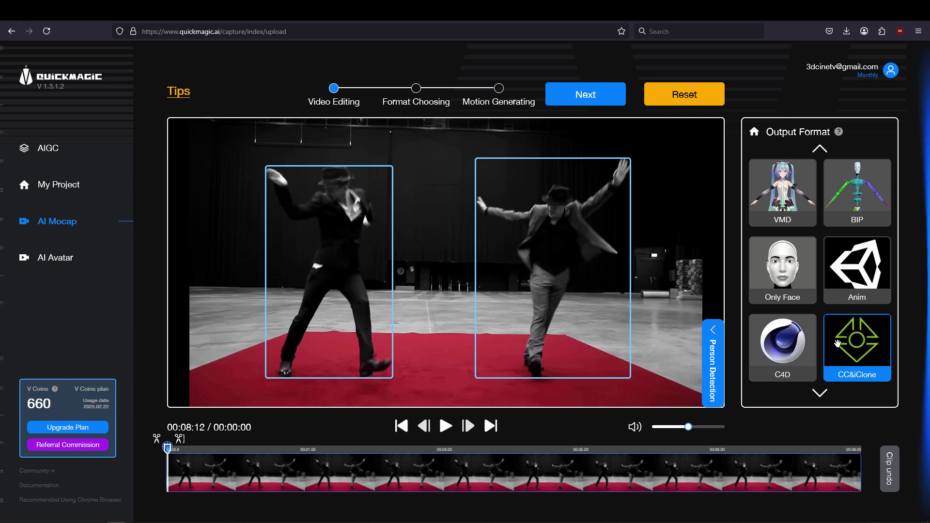
pyautogui.click(820, 148)
pyautogui.click(820, 149)
pyautogui.click(783, 191)
pyautogui.click(569, 190)
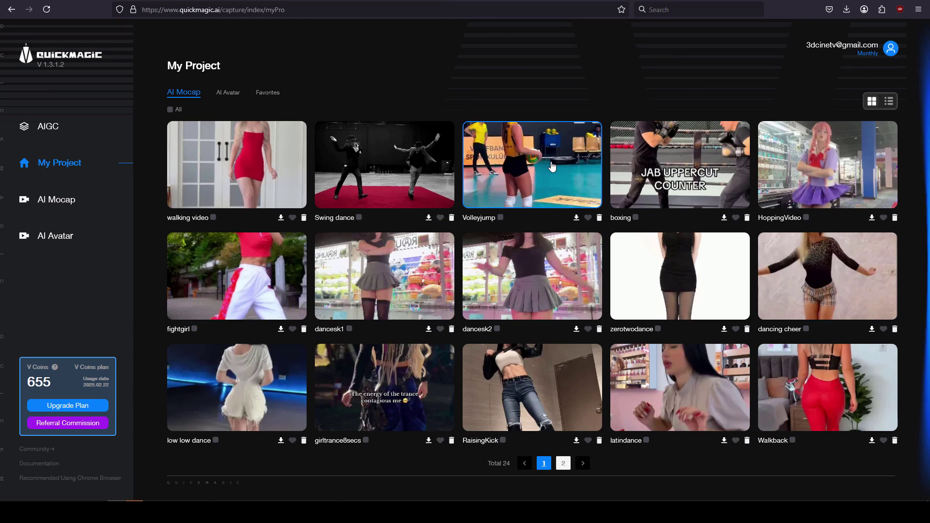
pyautogui.click(552, 166)
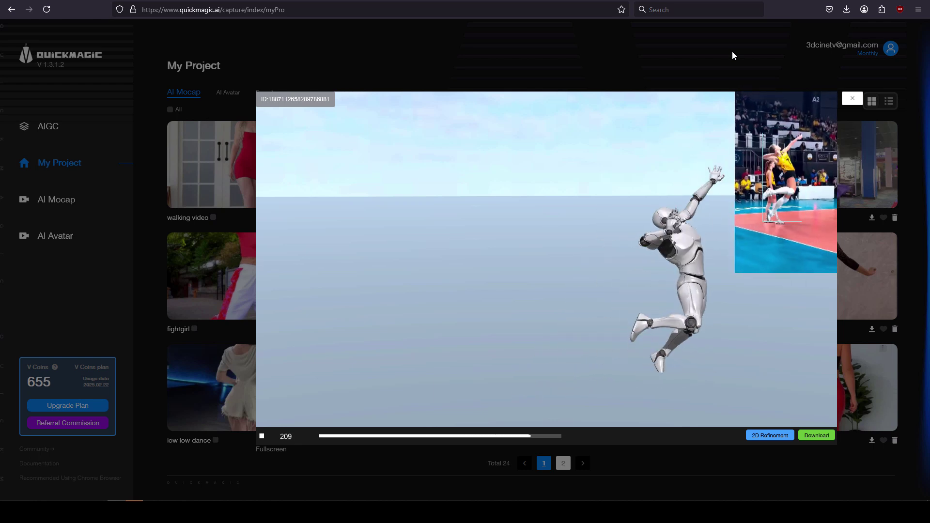
pyautogui.click(820, 435)
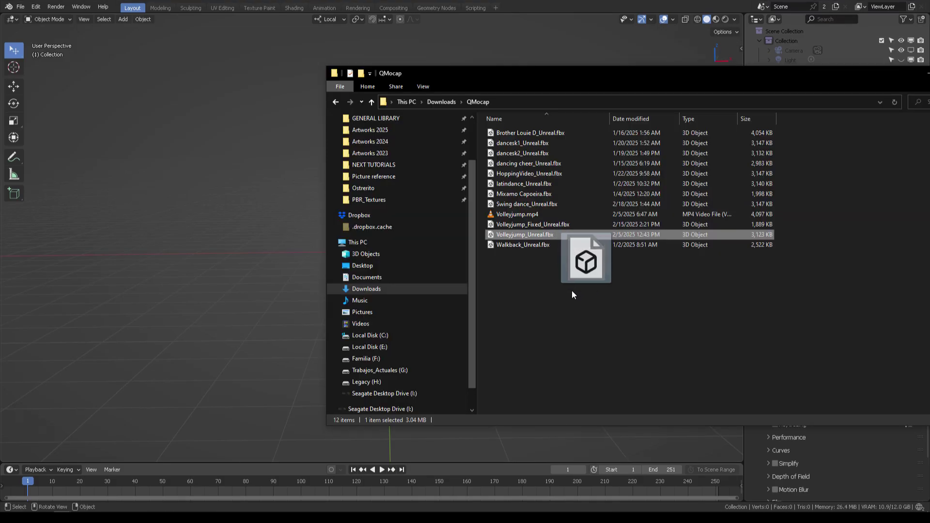
# Import Volleyjump_Unreal.fbx into Blender and view the imported skeleton around the pelvis
pyautogui.moveTo(533, 262); pyautogui.dragTo(222, 240)
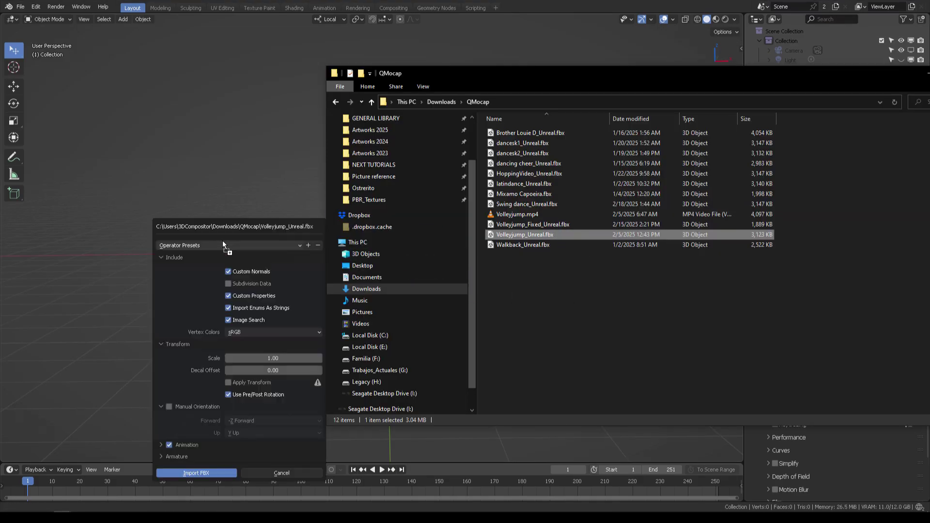
pyautogui.click(199, 472)
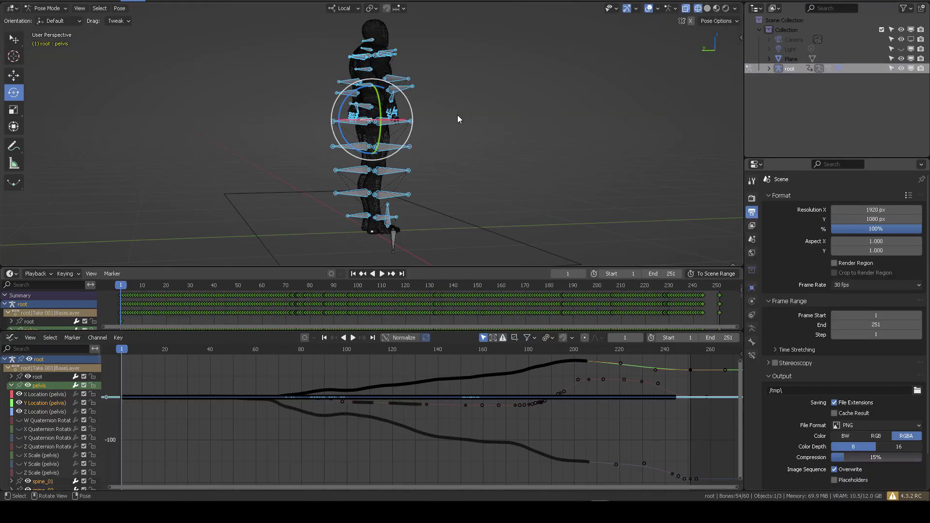
pyautogui.scroll(10, 458, 115)
pyautogui.moveTo(429, 141); pyautogui.dragTo(366, 124, button='middle')
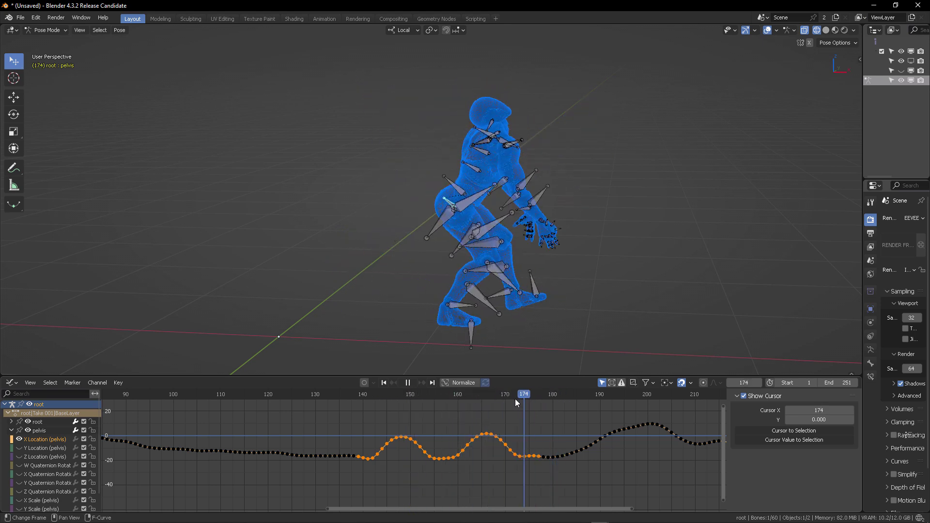
# Pause playback at frame 167 and select the pelvis keyframe at frame 146
pyautogui.press('space')
pyautogui.moveTo(515, 397); pyautogui.dragTo(491, 397)
pyautogui.click(118, 385)
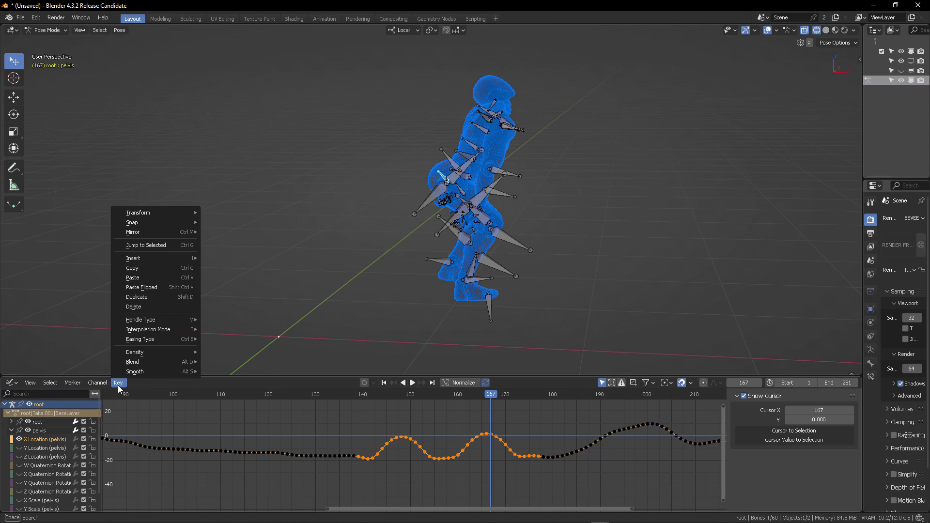
pyautogui.moveTo(132, 375)
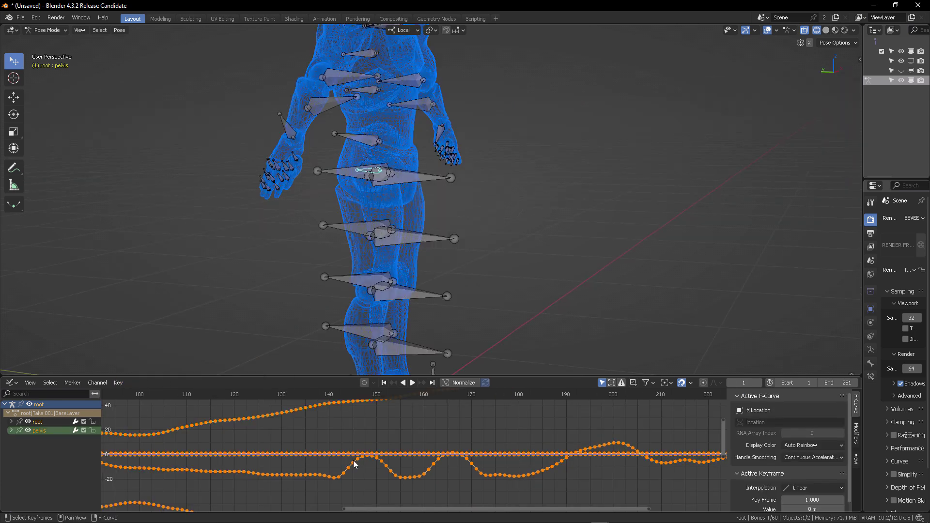
pyautogui.click(357, 462)
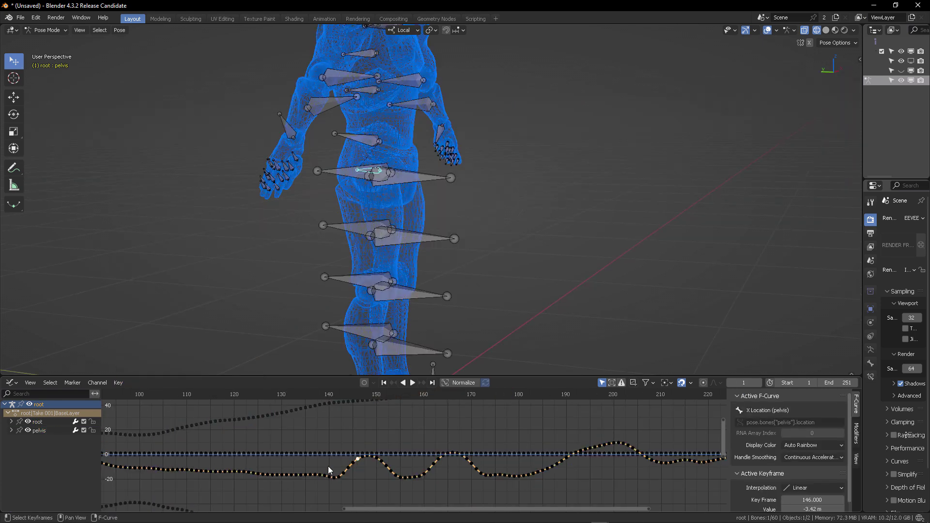
# Isolate the pelvis X Location curve and Butterworth-smooth its jittery keys from frames 140 to 178
pyautogui.click(11, 431)
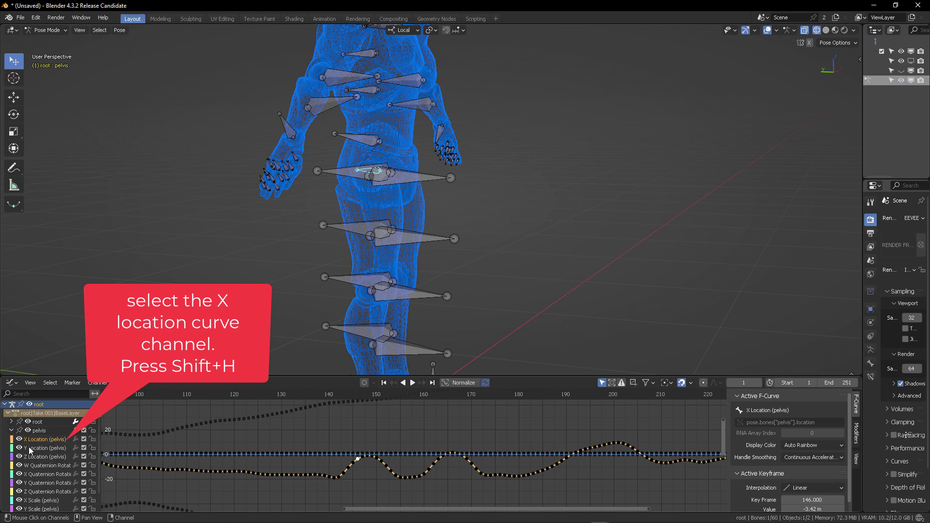
pyautogui.hotkey('shift', 'h')
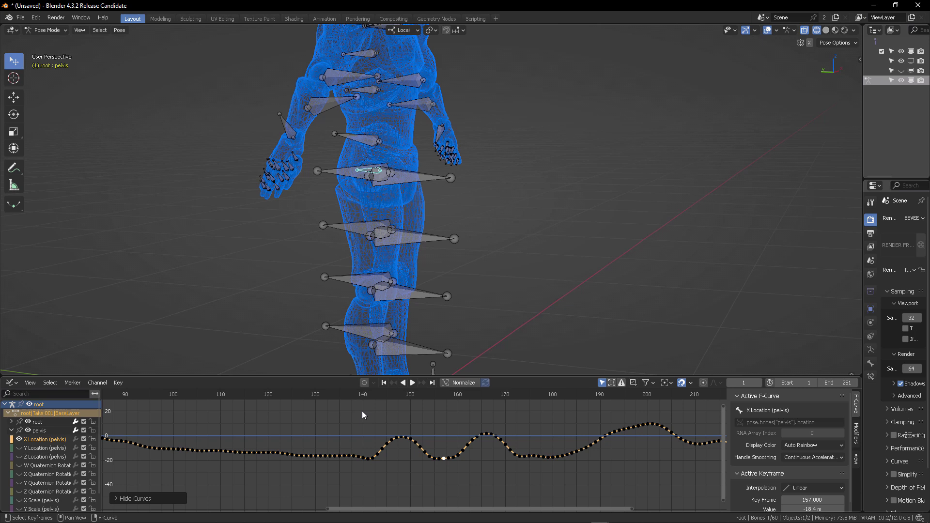
pyautogui.moveTo(359, 411); pyautogui.dragTo(539, 472)
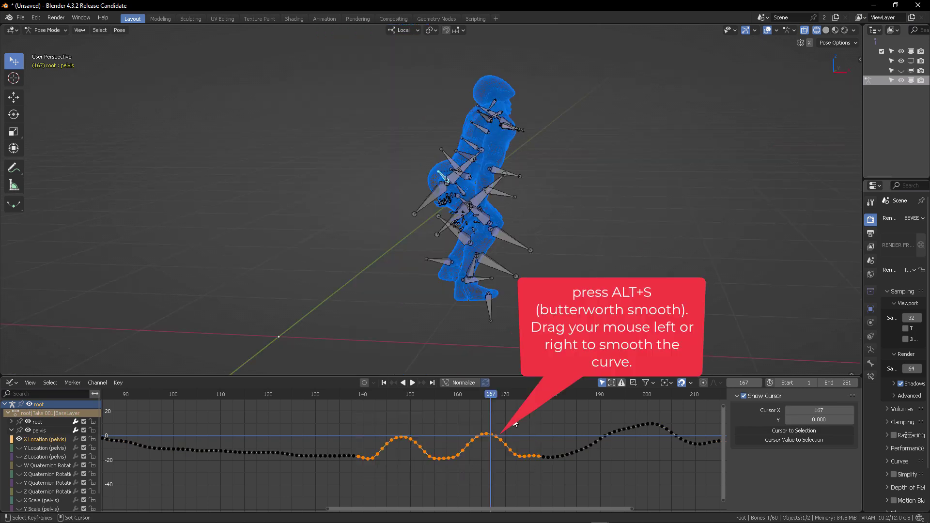
pyautogui.hotkey('alt', 's')
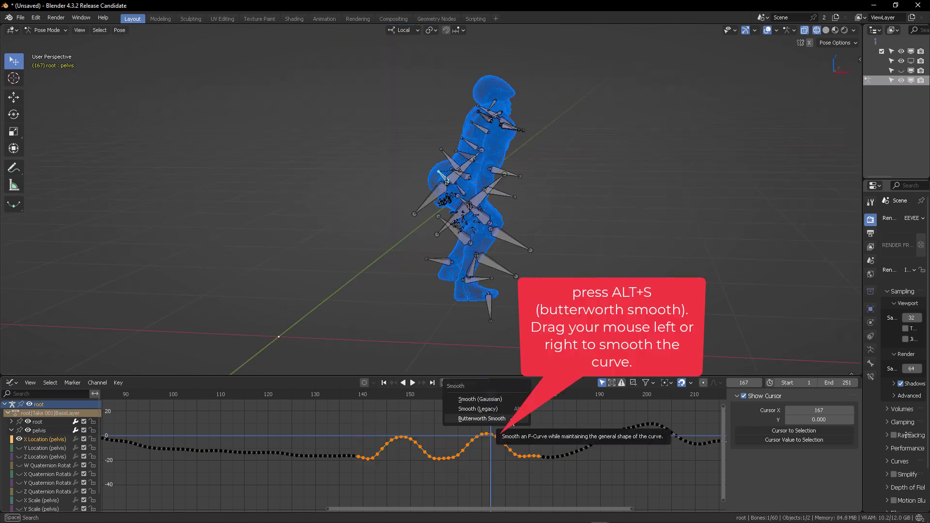
pyautogui.click(509, 419)
pyautogui.click(508, 418)
pyautogui.moveTo(349, 397); pyautogui.dragTo(435, 397)
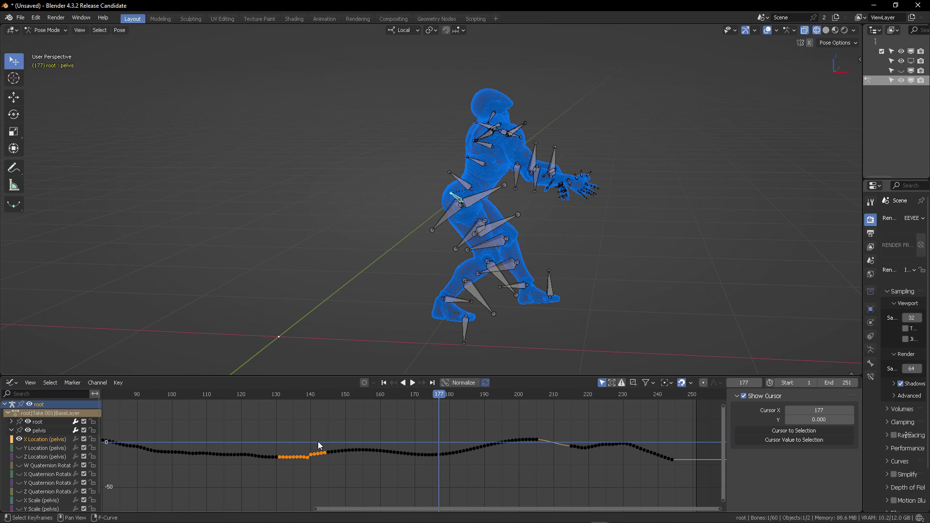
# Change the interpolation of the smoothed pelvis keys
pyautogui.press('t')
pyautogui.click(330, 460)
pyautogui.click(247, 395)
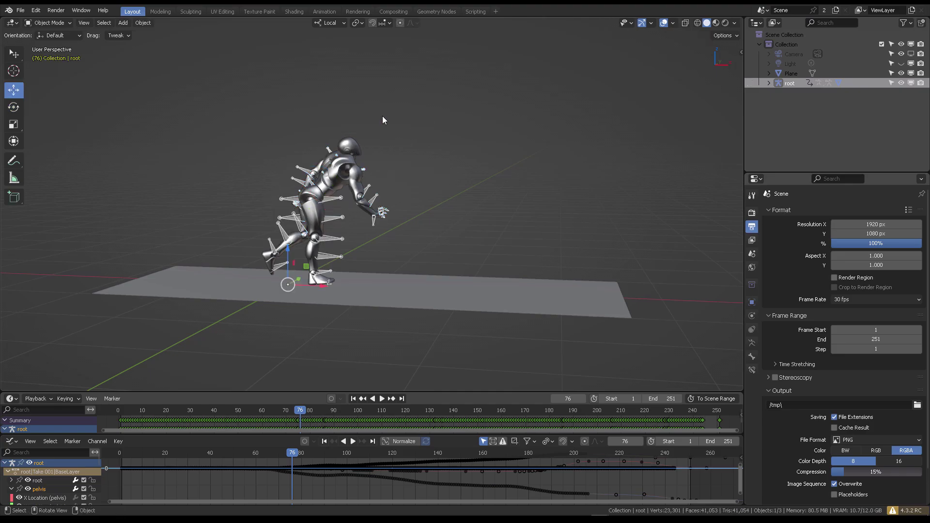
# Box-select the mannequin mesh and its armature, with X-ray on to reveal the bones
pyautogui.press('b')
pyautogui.moveTo(267, 105); pyautogui.dragTo(380, 204)
pyautogui.click(686, 24)
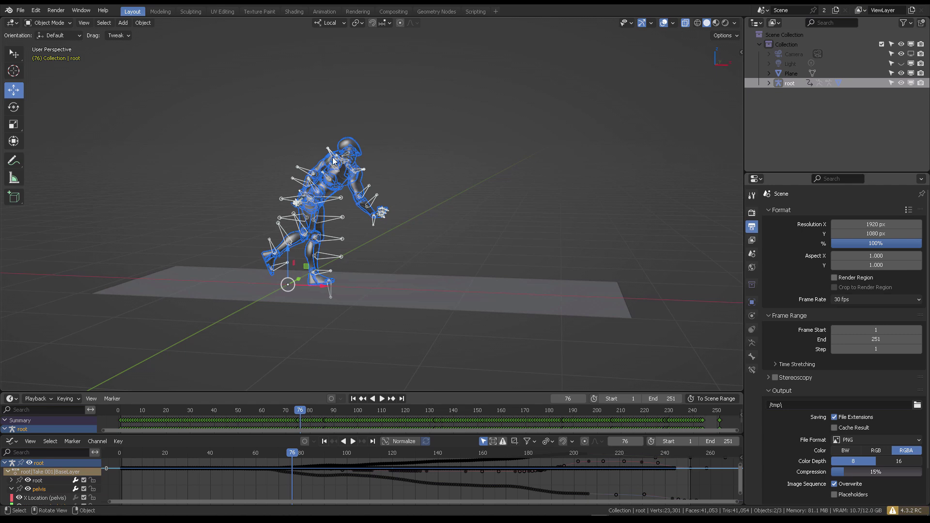
# Export the selection as Volleyjump_Fixed_Unreal.fbx, limited to armature objects
pyautogui.click(19, 10)
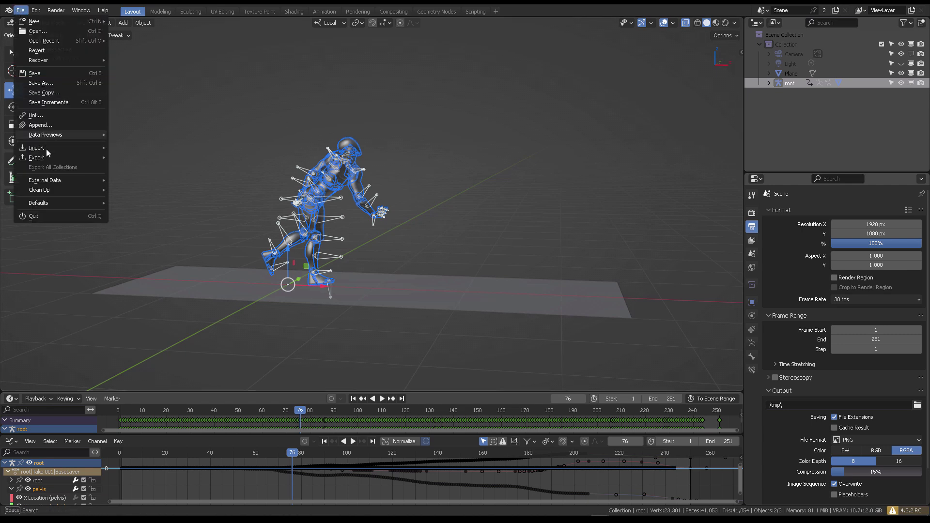
pyautogui.moveTo(47, 159)
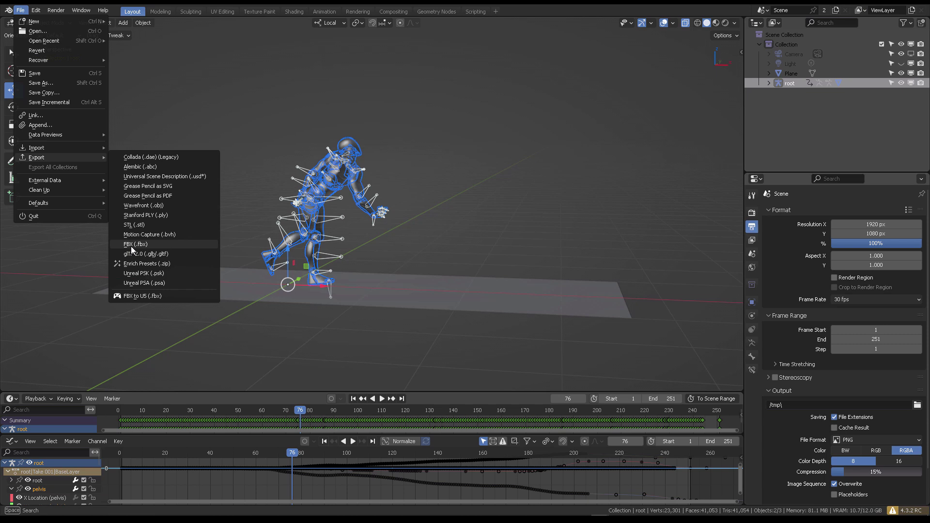
pyautogui.click(145, 245)
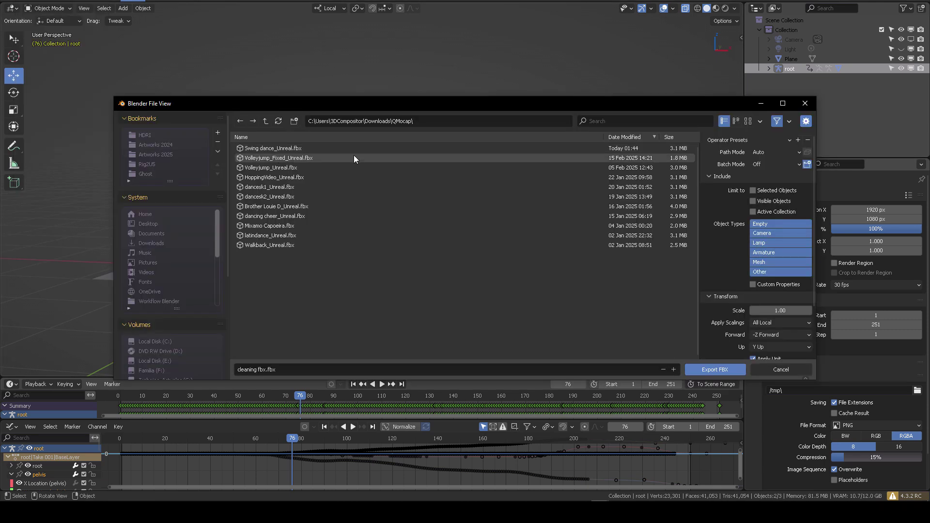
pyautogui.click(299, 158)
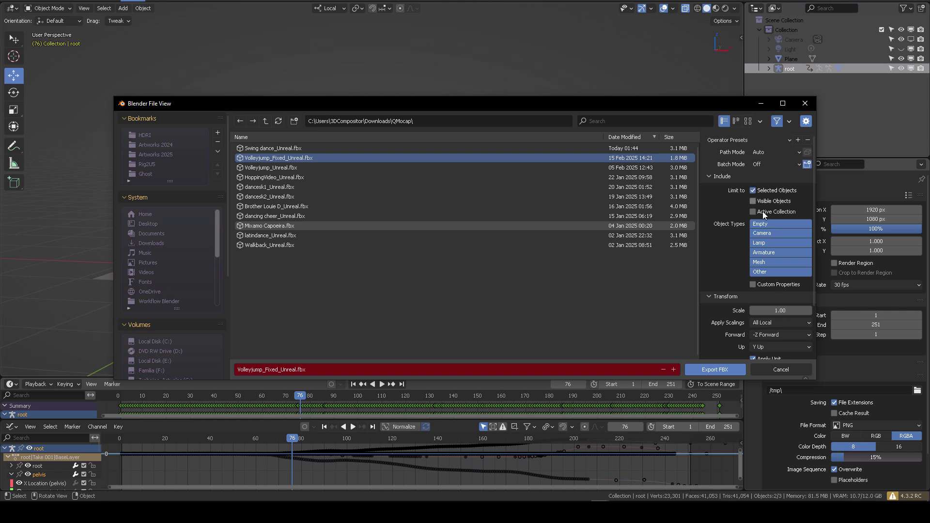
pyautogui.click(765, 254)
pyautogui.scroll(-3, 727, 263)
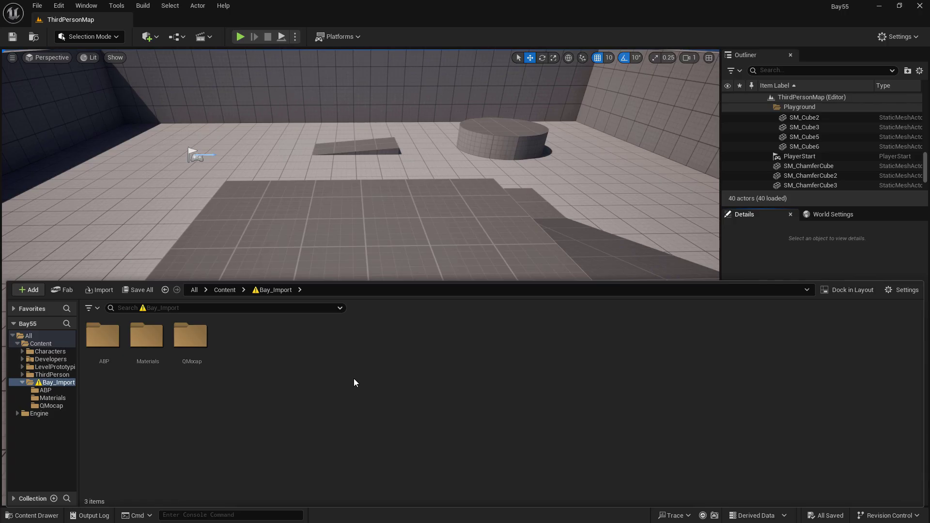
# Import Bay_v03.fbx into /Game/Bay_Import with default settings
pyautogui.rightClick(354, 379)
pyautogui.click(391, 137)
pyautogui.click(321, 144)
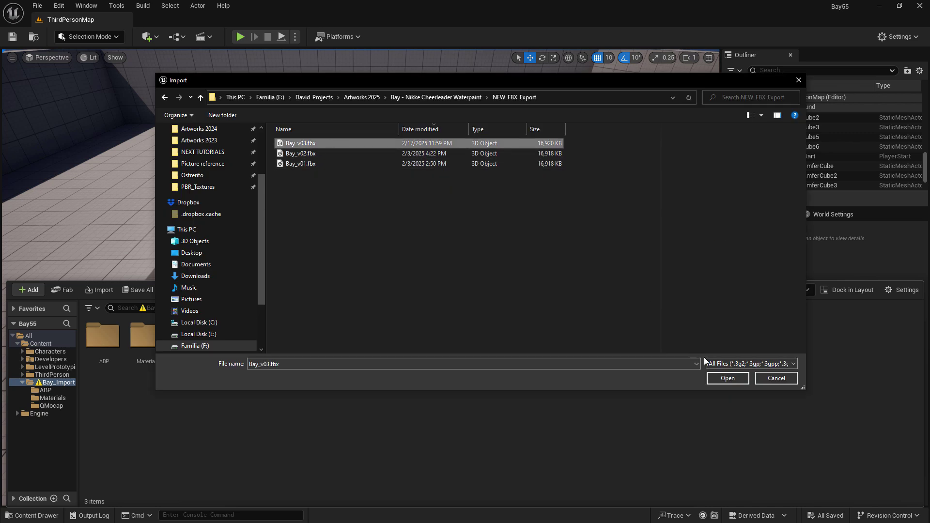
pyautogui.click(728, 378)
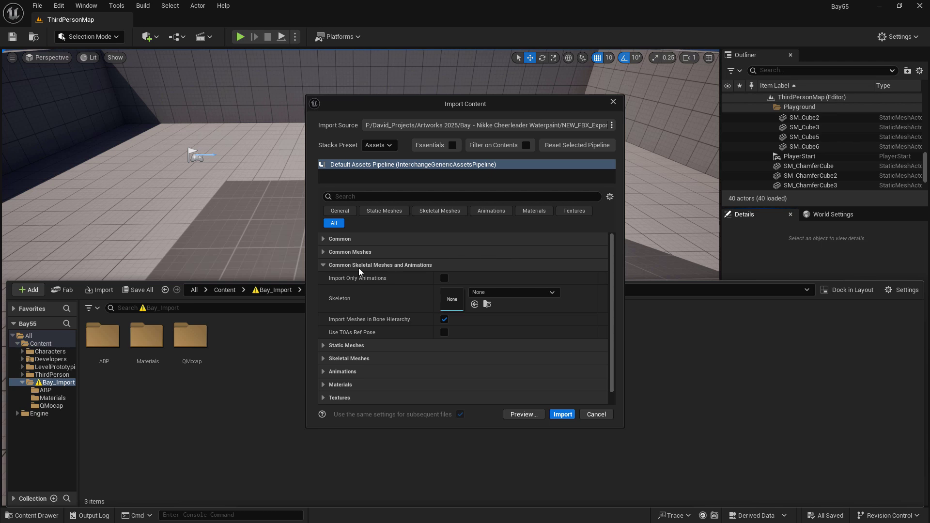
pyautogui.click(323, 265)
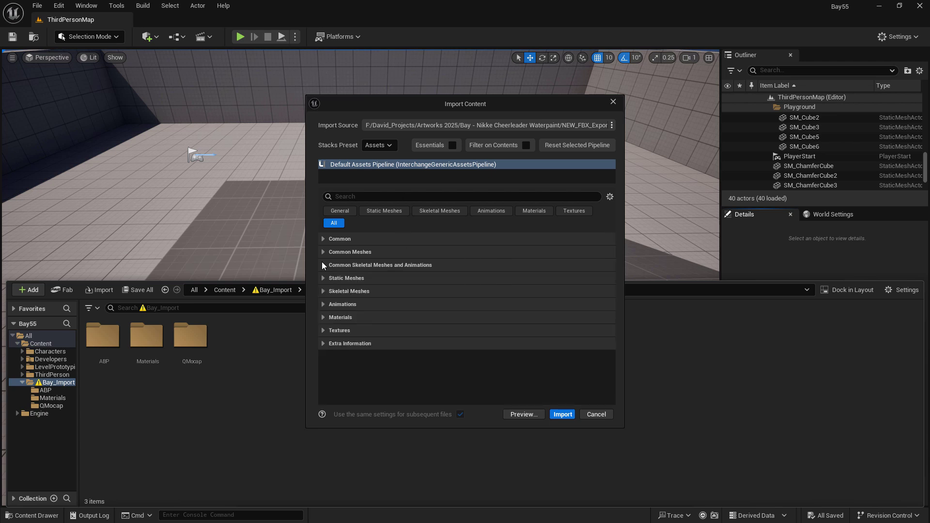
pyautogui.click(569, 417)
# Open the imported Bay_v03 skeletal mesh to inspect it, then close the editor
pyautogui.click(238, 343)
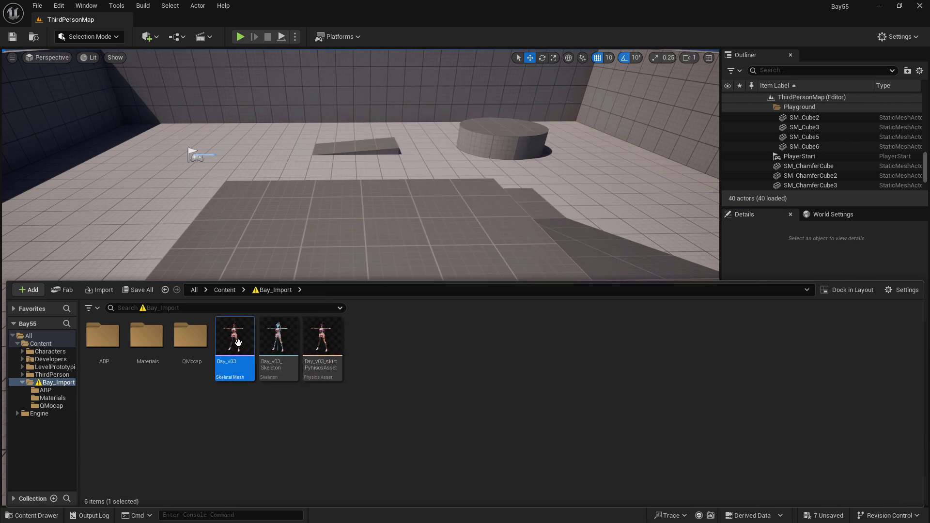
pyautogui.doubleClick(238, 343)
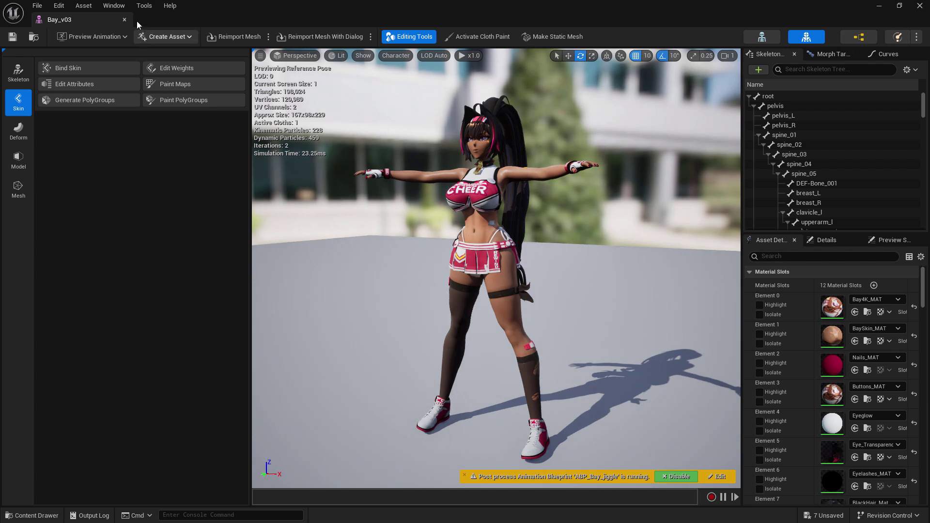
pyautogui.click(125, 19)
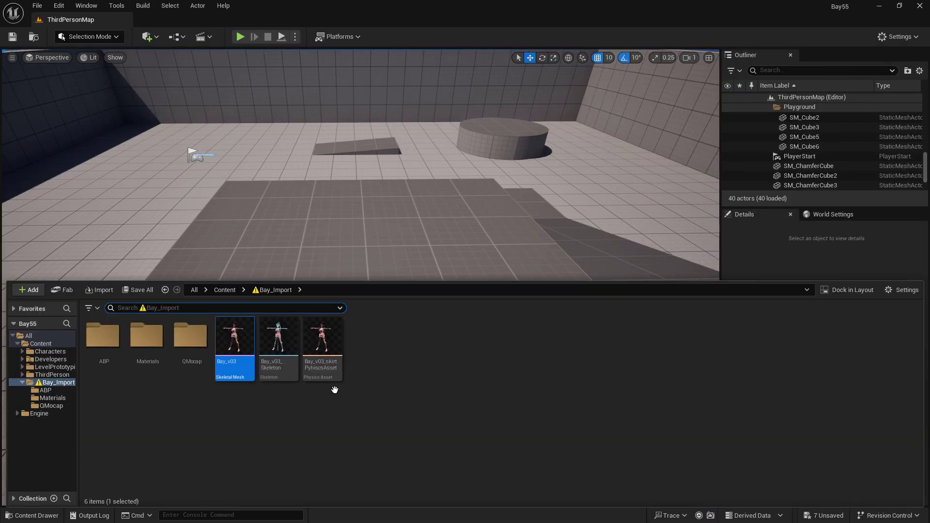
# Create an IK Rig named IK_Bay_v03 from the Bay_v03 skeletal mesh and open it
pyautogui.rightClick(240, 339)
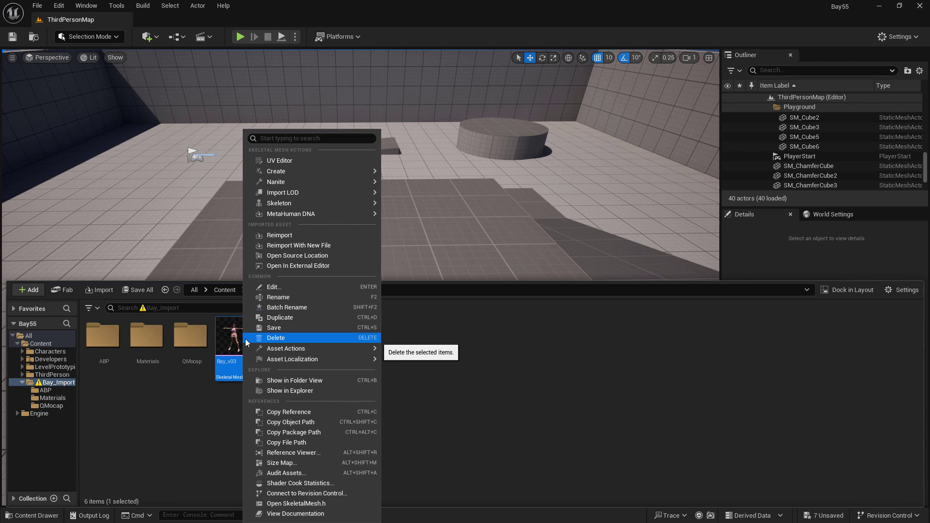
pyautogui.moveTo(298, 173)
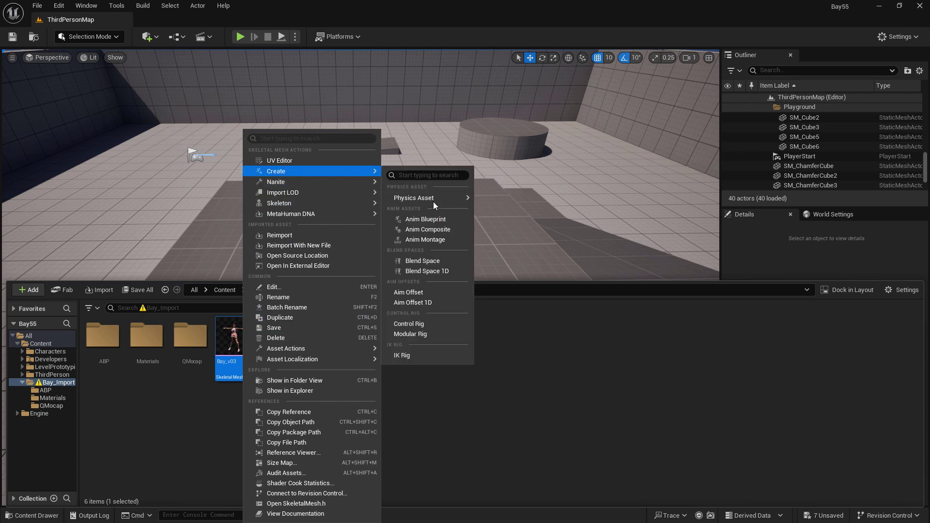
pyautogui.click(414, 356)
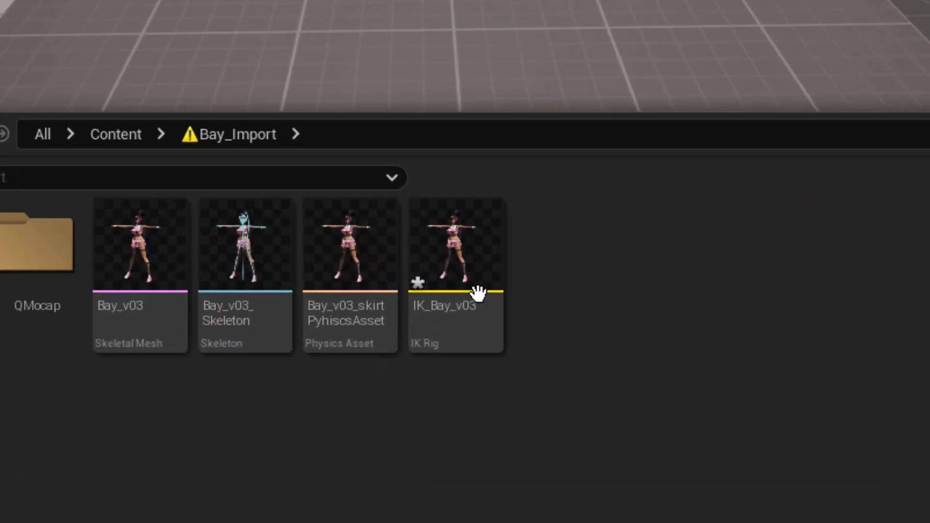
pyautogui.moveTo(444, 298)
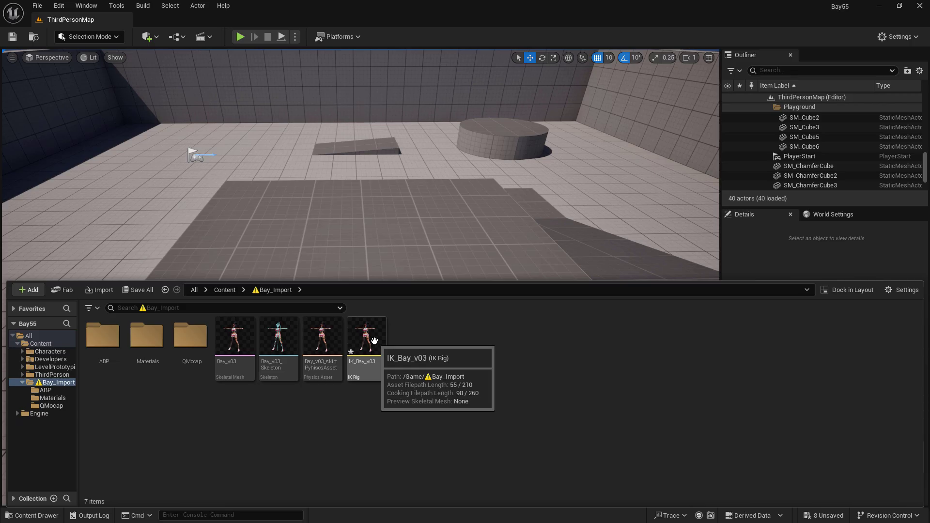
pyautogui.doubleClick(374, 342)
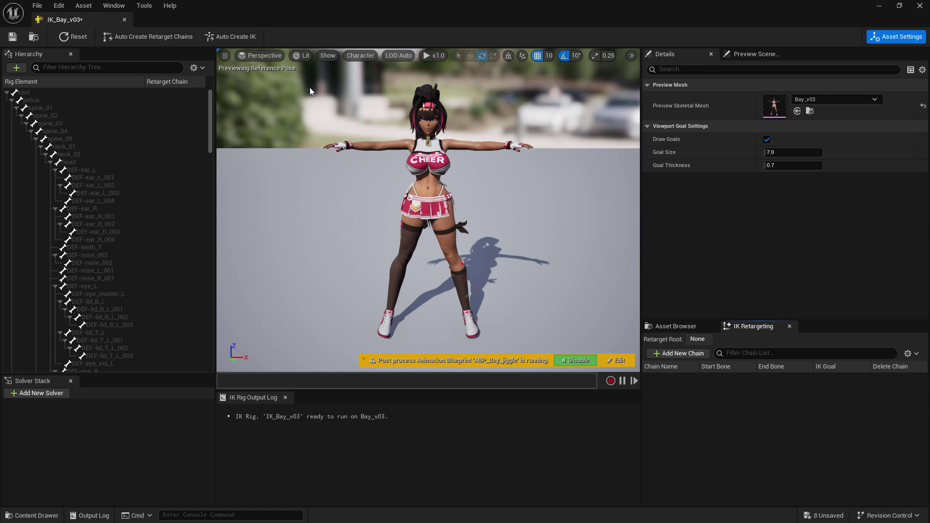
# Auto-create full-body IK and retarget chains, save the rig, and close its editor
pyautogui.click(229, 35)
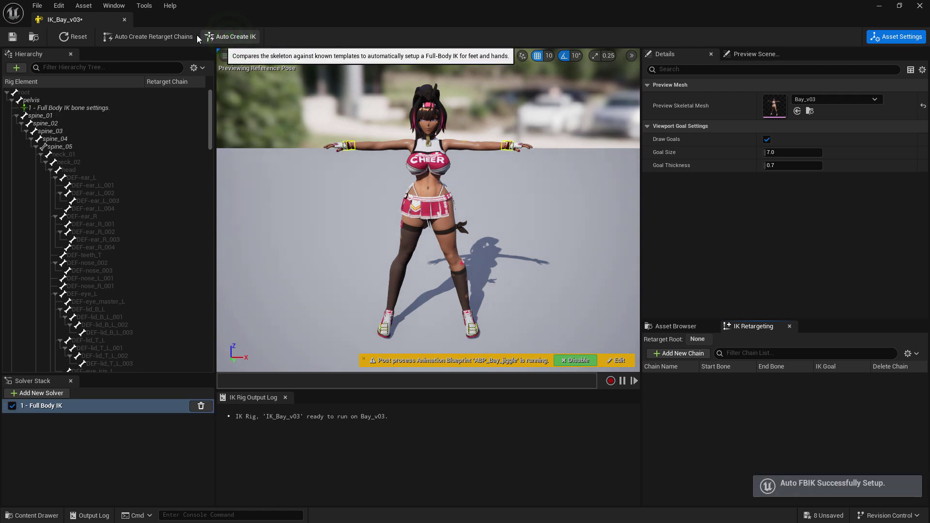
pyautogui.click(175, 35)
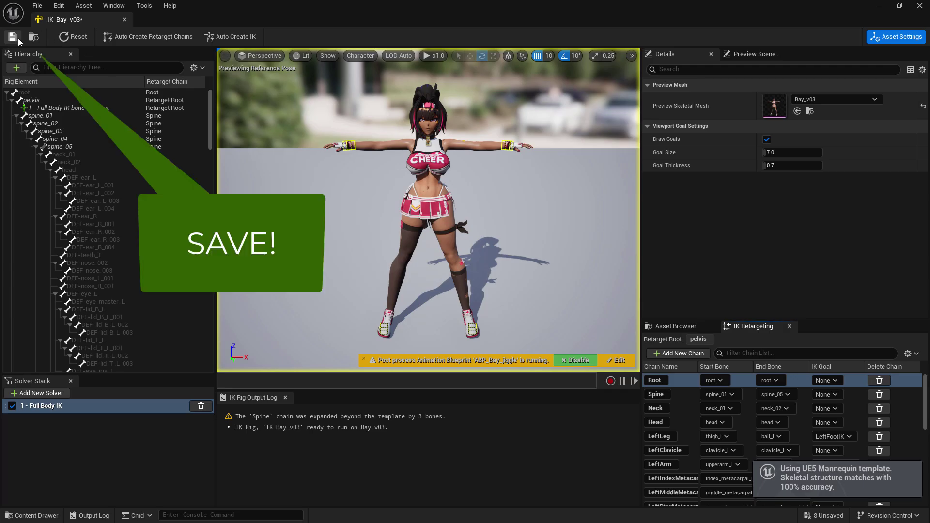
pyautogui.click(19, 40)
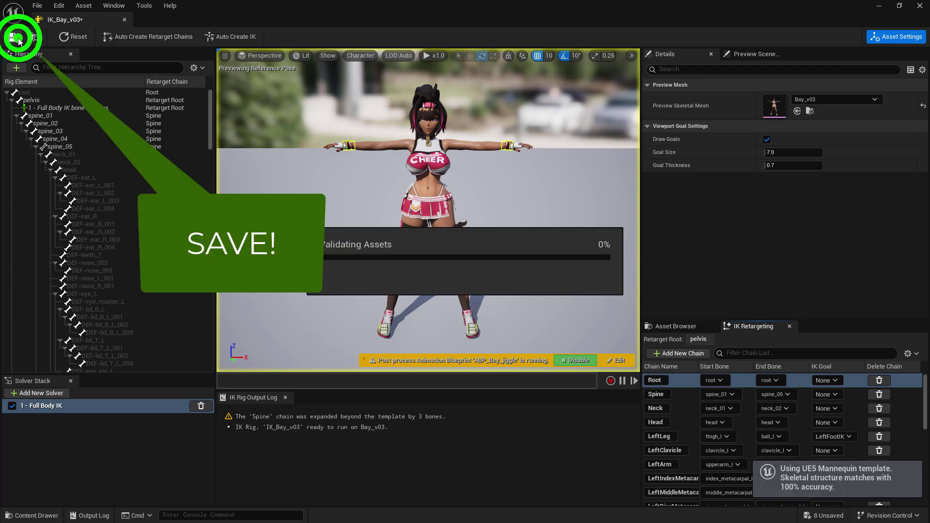
pyautogui.click(920, 6)
pyautogui.hotkey('ctrl', 'space')
pyautogui.click(464, 373)
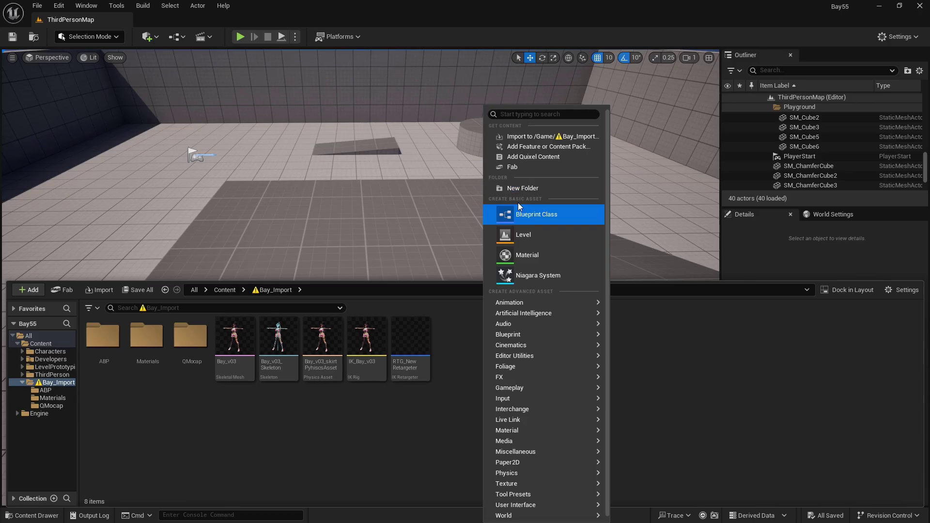
# Import Volleyjump_Unreal.fbx into /Game/Bay_Import/QMocap with default import settings
pyautogui.click(191, 342)
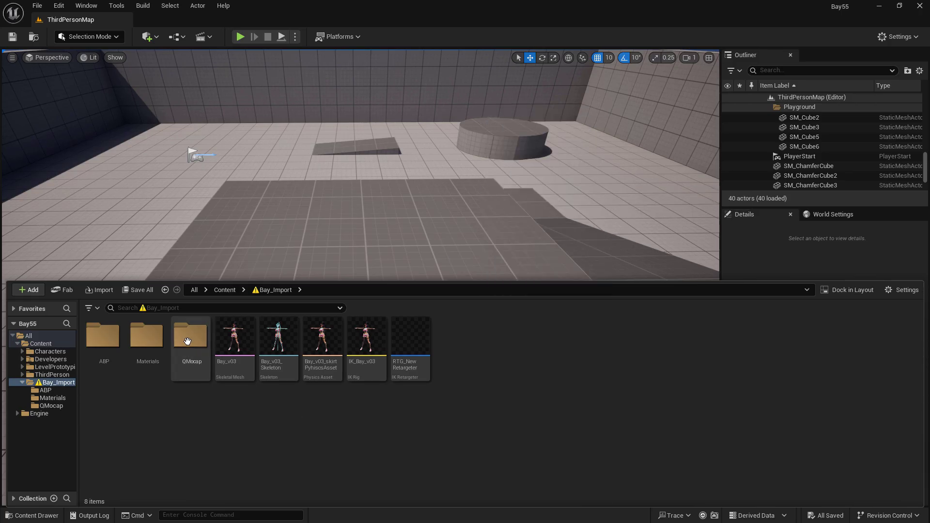
pyautogui.click(197, 354)
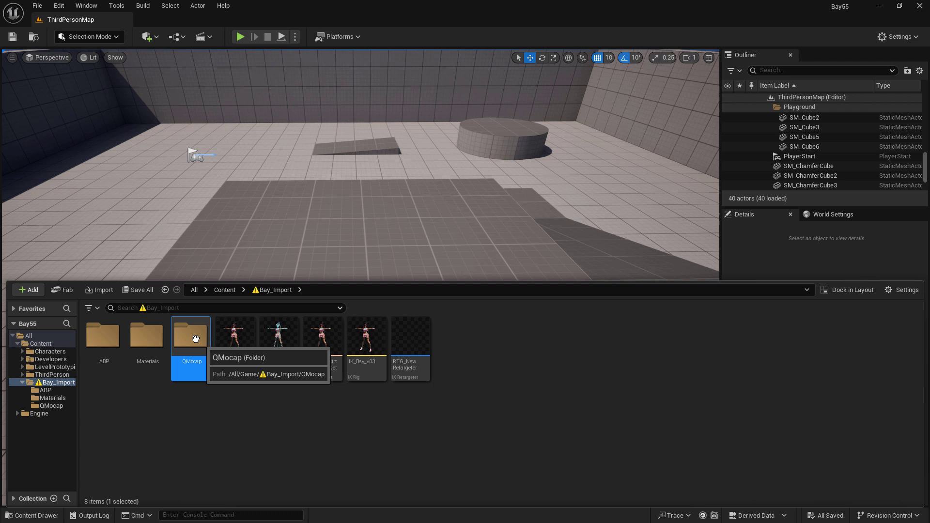
pyautogui.doubleClick(195, 338)
pyautogui.rightClick(263, 367)
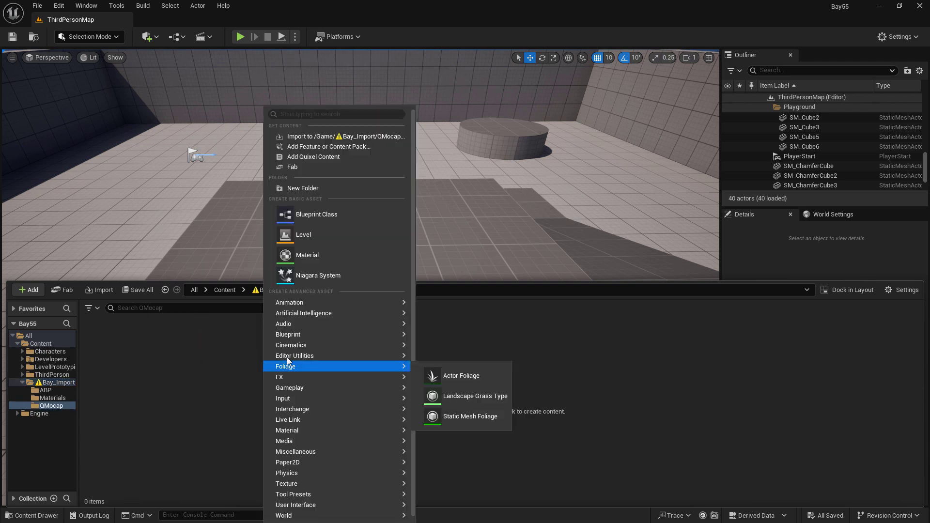
pyautogui.click(349, 138)
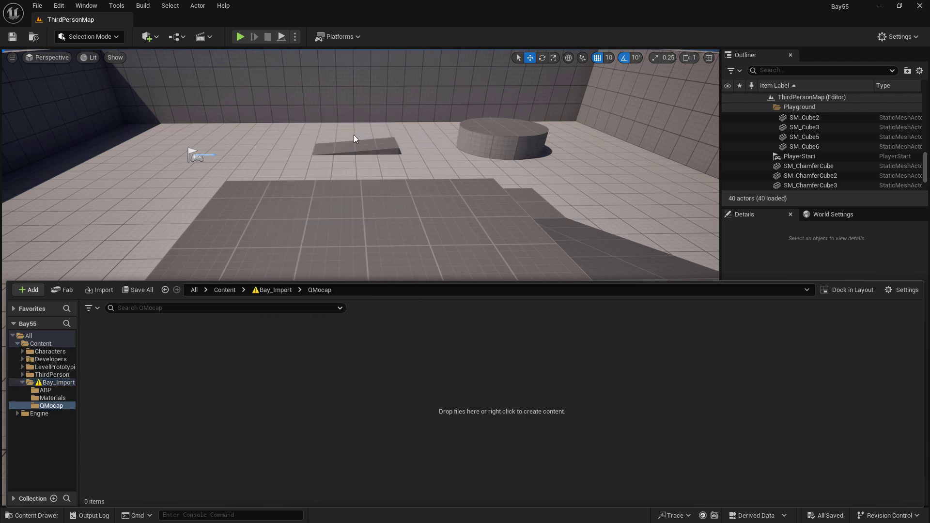
pyautogui.click(319, 167)
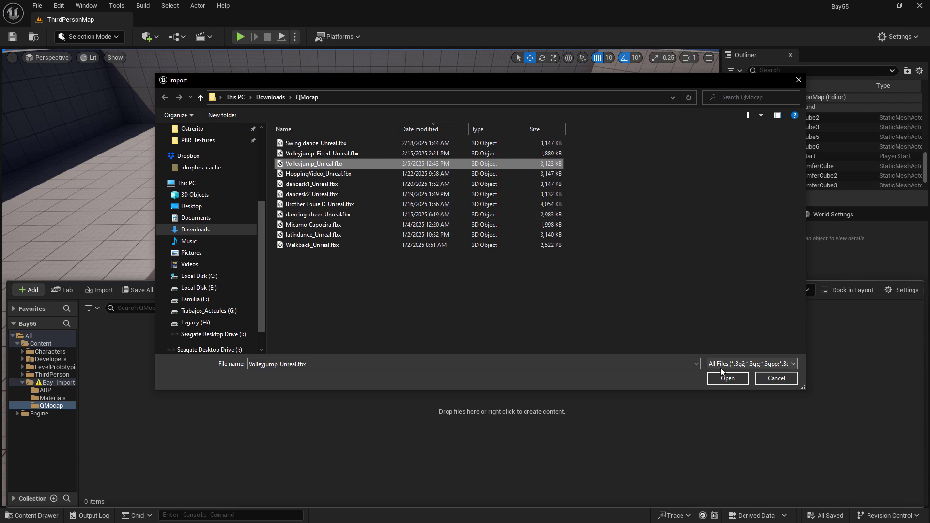
pyautogui.click(728, 379)
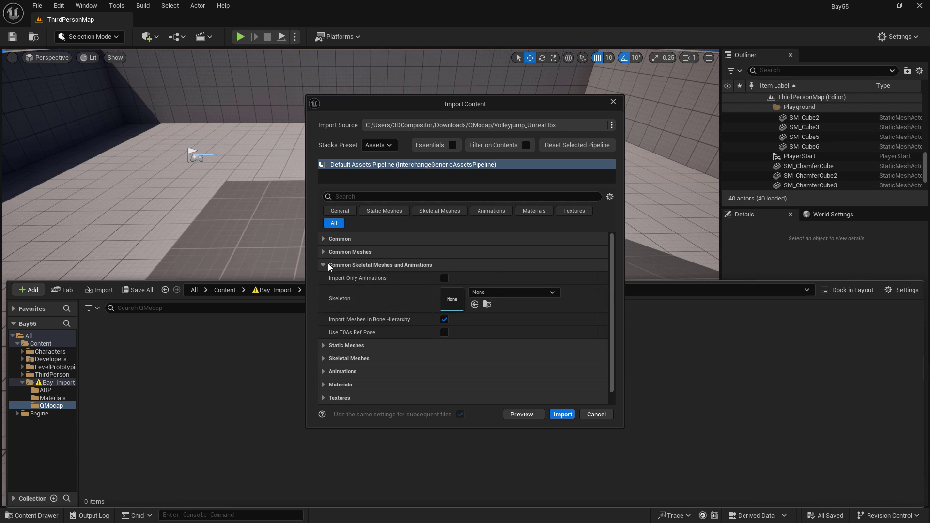
pyautogui.click(563, 415)
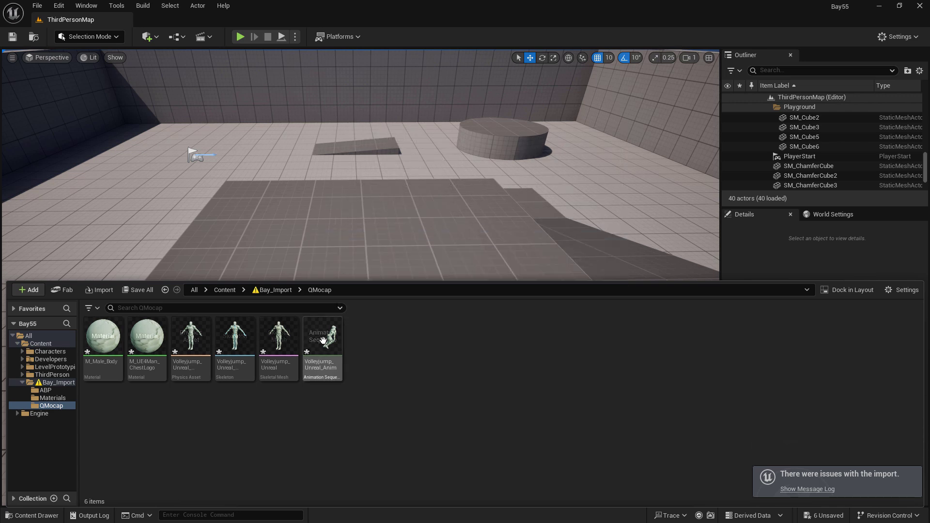
# Preview the imported Volleyjump animation sequence and return to the content drawer
pyautogui.doubleClick(323, 340)
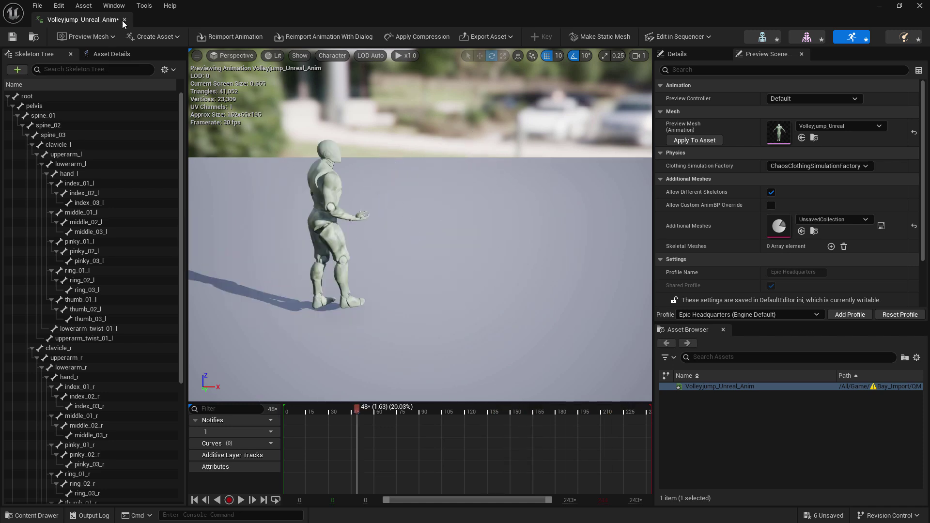
pyautogui.click(124, 20)
pyautogui.hotkey('ctrl', 'space')
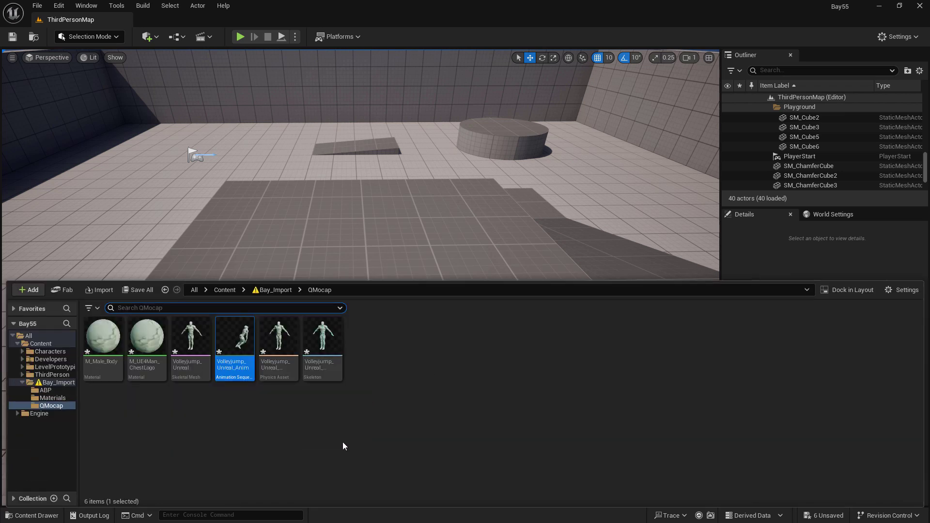
# Select all six Volleyjump assets in QMocap and force-delete them
pyautogui.click(337, 432)
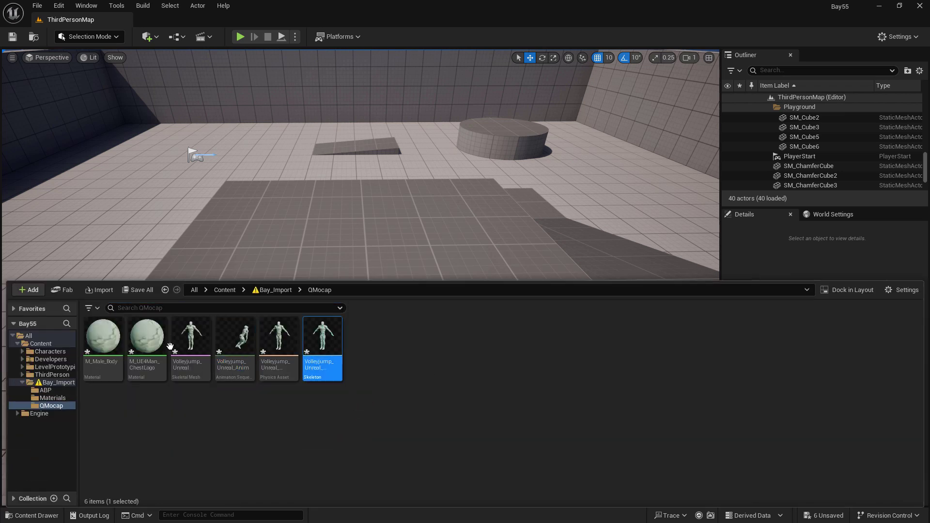
pyautogui.click(103, 339)
pyautogui.keyDown('shift'); pyautogui.click(323, 340); pyautogui.keyUp('shift')
pyautogui.press('Delete')
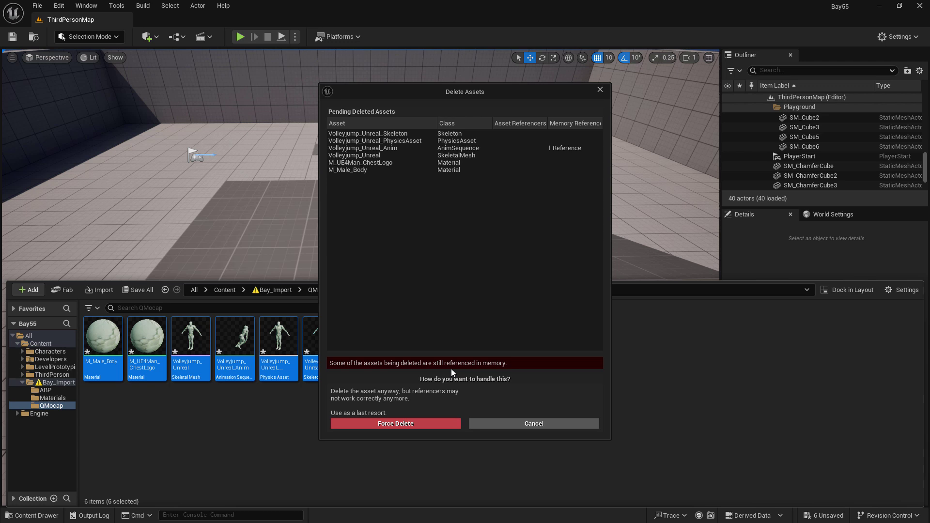
pyautogui.click(396, 427)
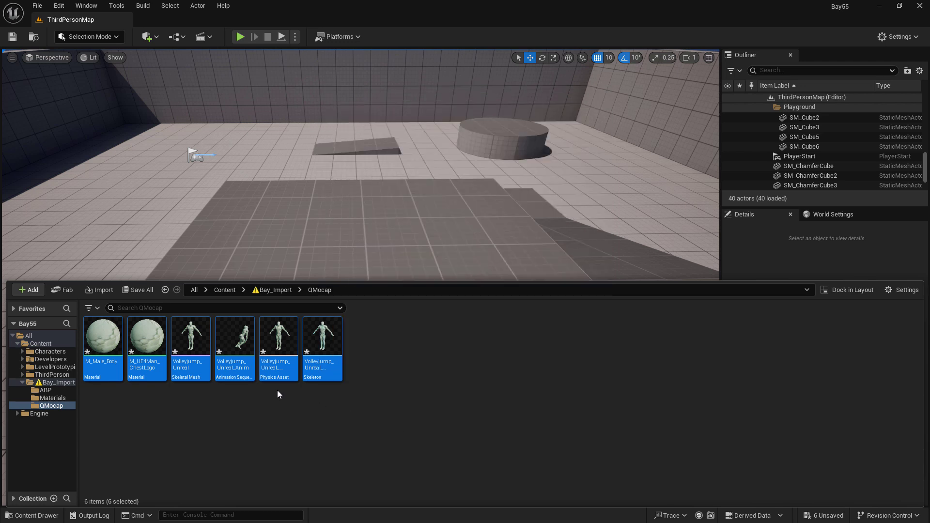
# Import Volleyjump_Fixed_Unreal.fbx into QMocap with default settings and open its animation sequence
pyautogui.rightClick(202, 390)
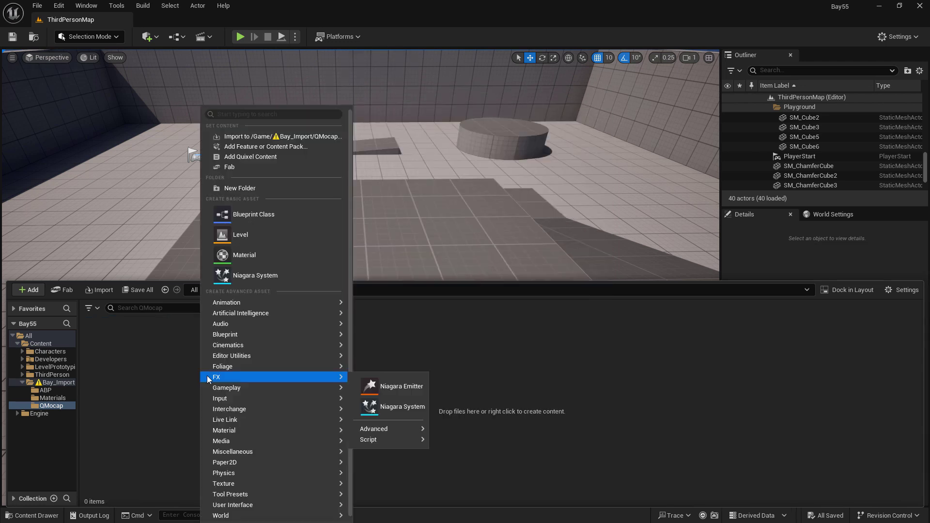
pyautogui.click(298, 138)
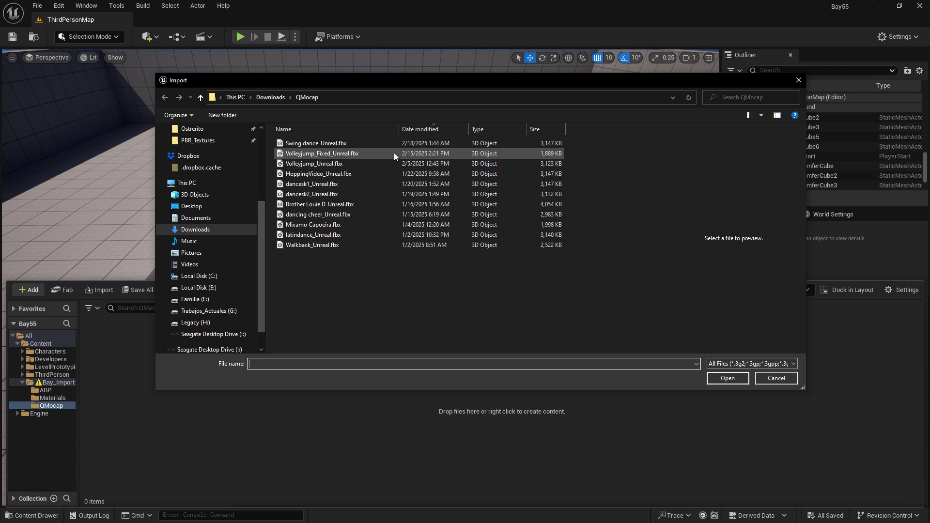
pyautogui.click(374, 153)
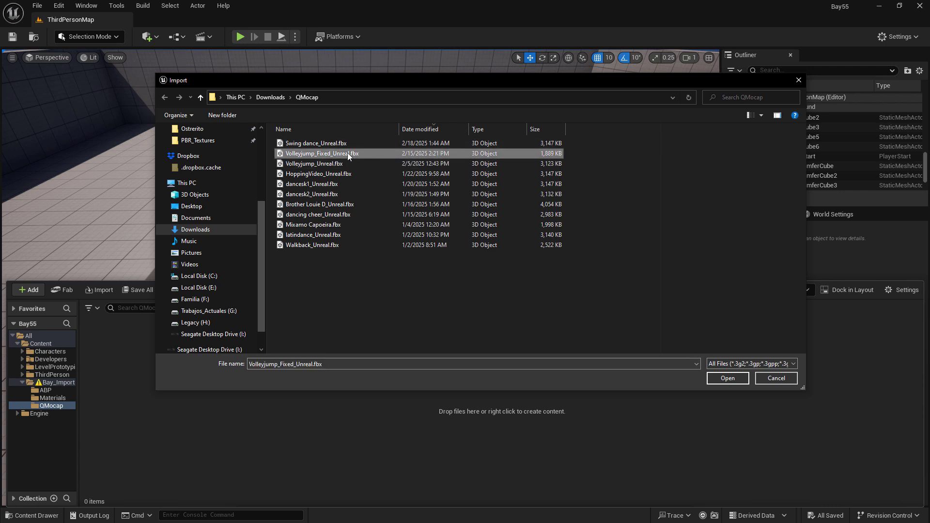
pyautogui.click(721, 379)
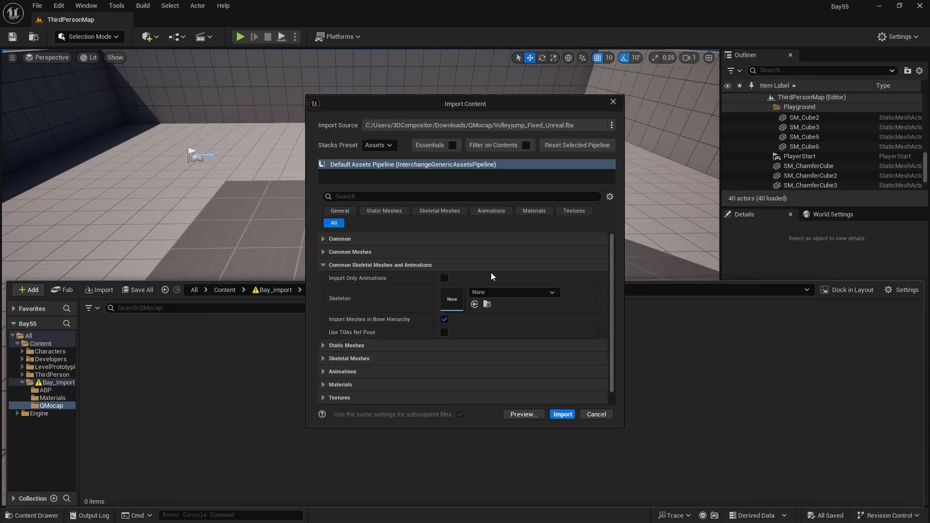
pyautogui.click(562, 417)
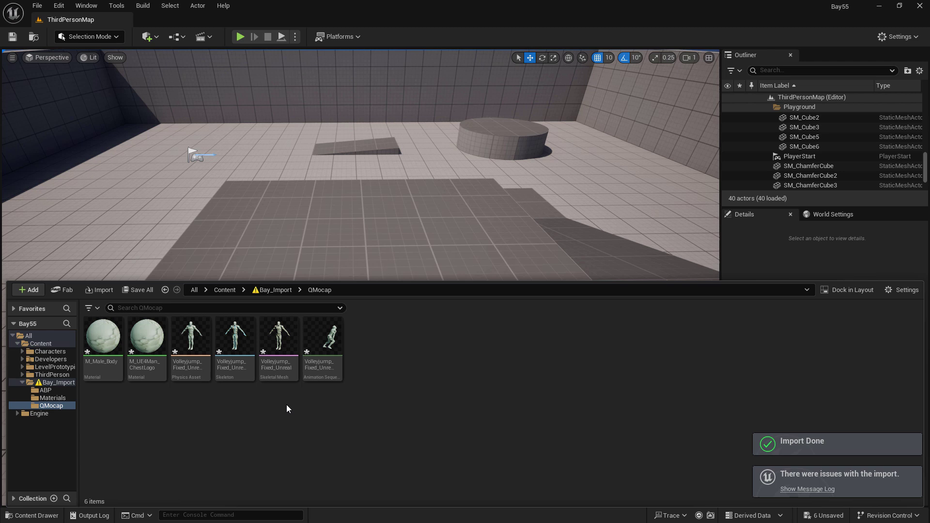
pyautogui.doubleClick(323, 335)
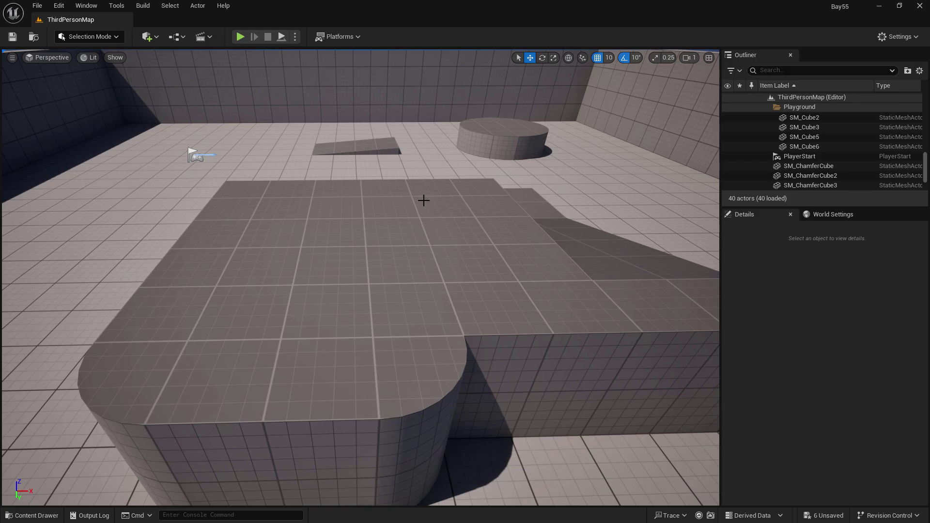
# Import dancing cheer_Unreal.fbx into QMocap as animation only, then open the dancing_cheer sequence
pyautogui.hotkey('ctrl', 'space')
pyautogui.rightClick(387, 339)
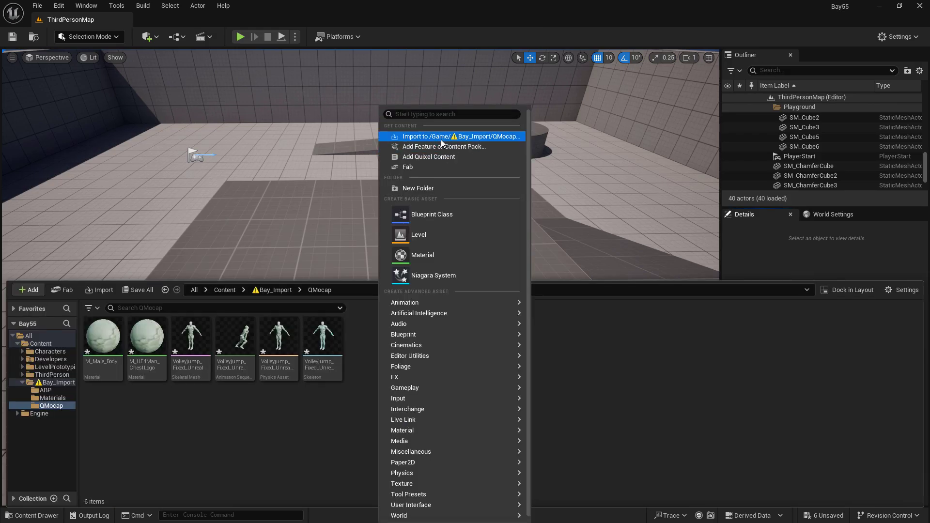
pyautogui.click(441, 139)
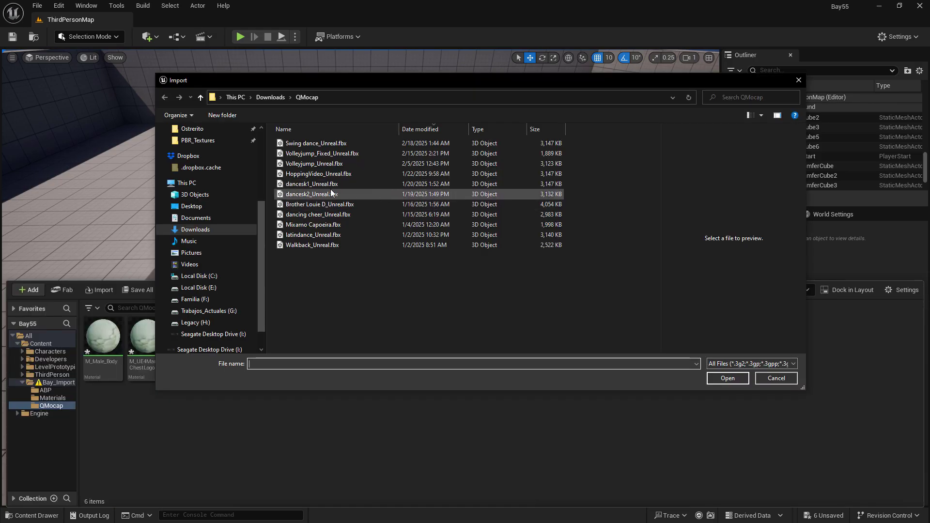
pyautogui.click(311, 214)
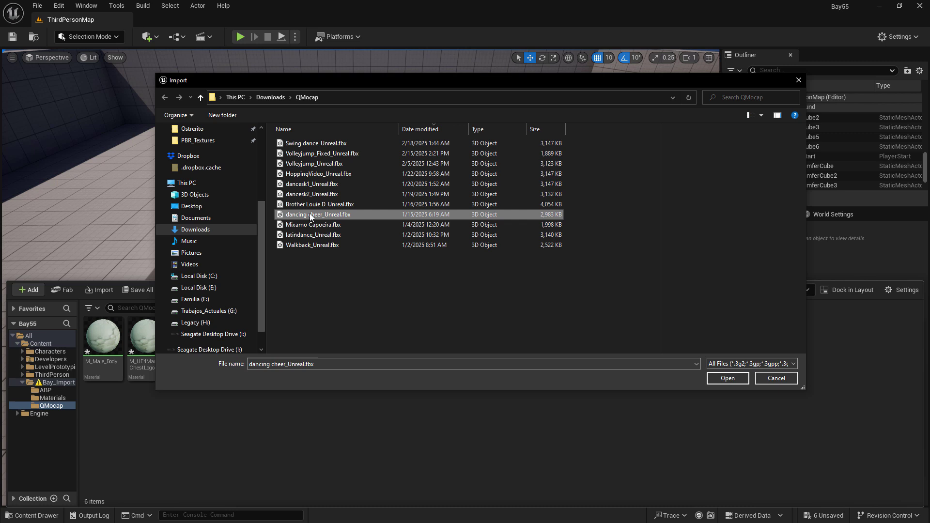
pyautogui.click(726, 379)
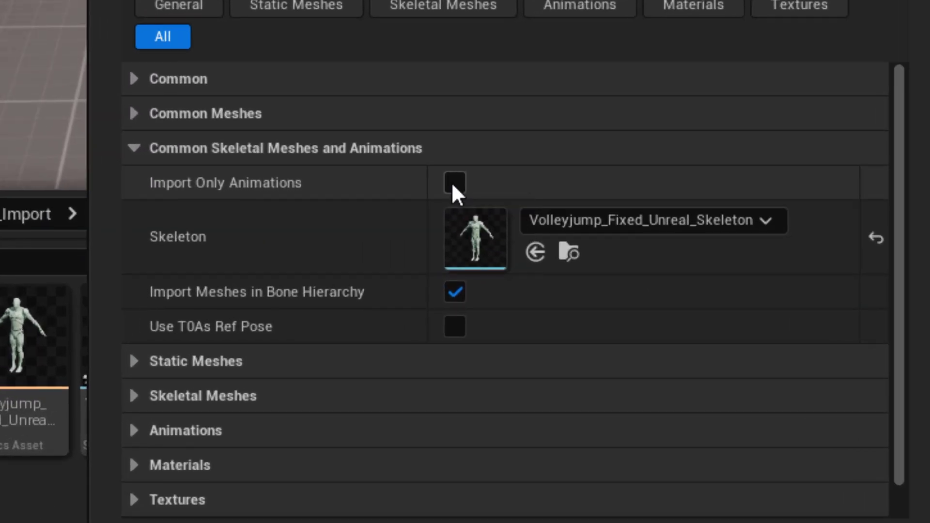
pyautogui.click(444, 277)
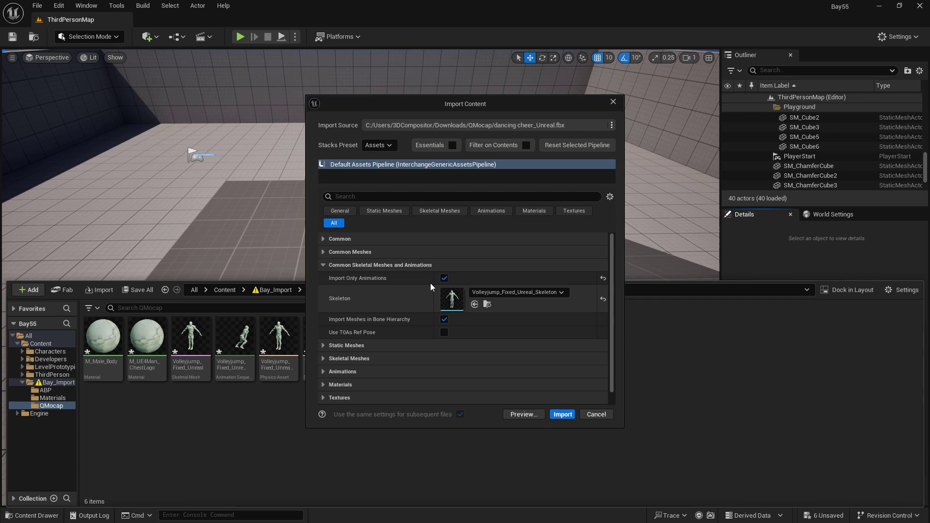
pyautogui.click(562, 415)
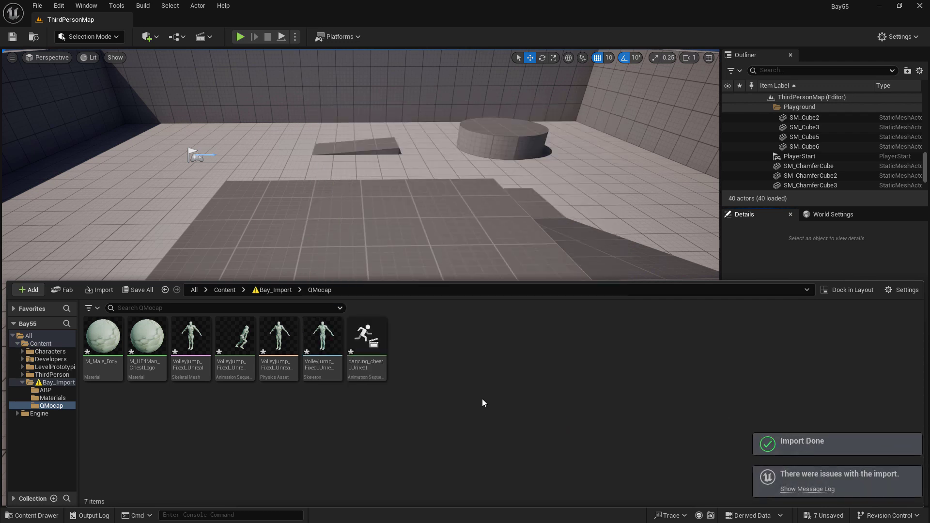
pyautogui.doubleClick(368, 335)
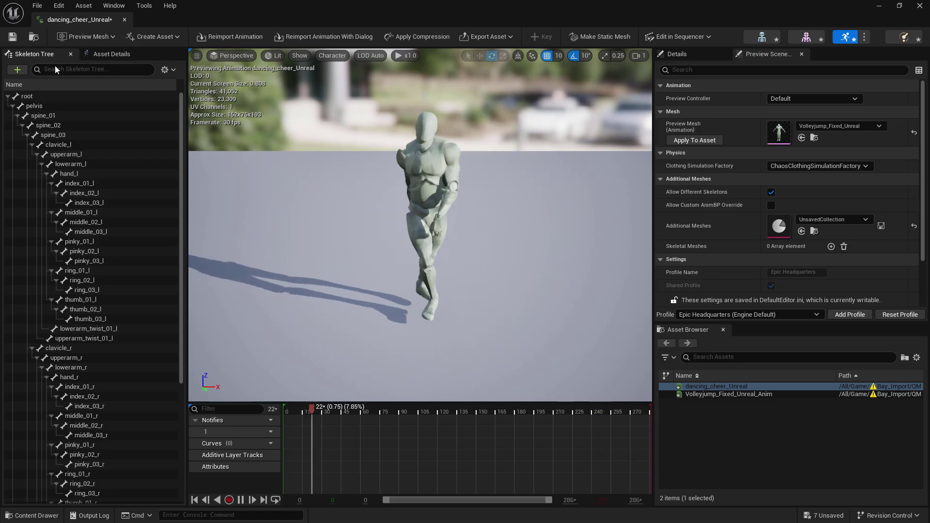
# Create an IK Retargeter with the default name in Bay_Import and open it
pyautogui.click(125, 20)
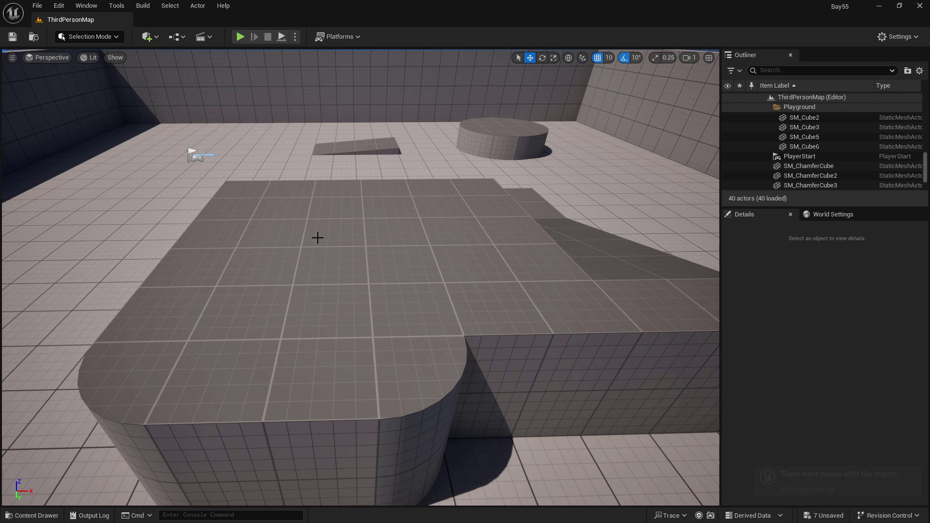
pyautogui.hotkey('ctrl', 'space')
pyautogui.click(358, 445)
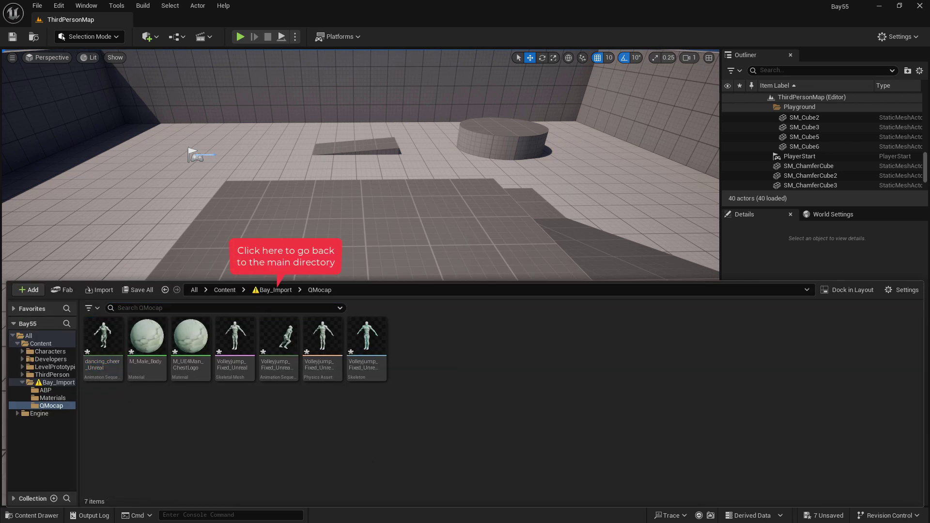
pyautogui.click(276, 289)
pyautogui.rightClick(458, 427)
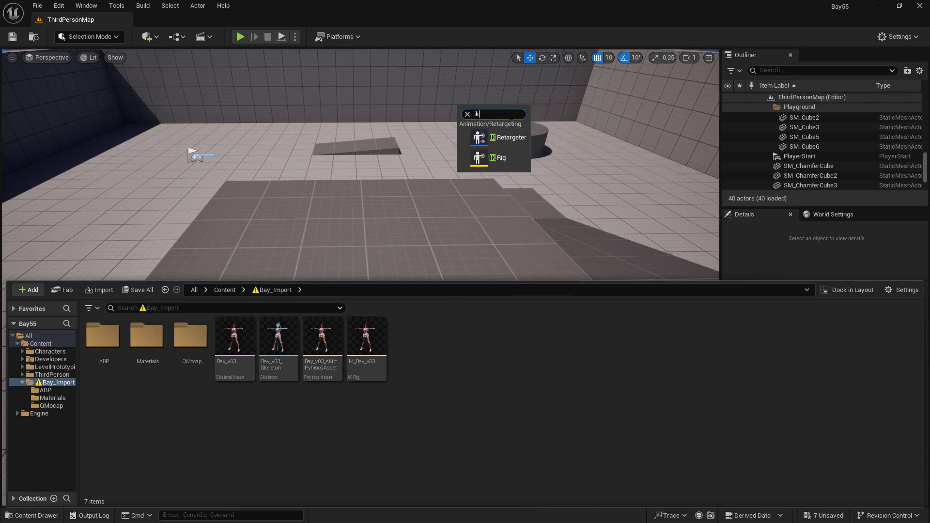
pyautogui.click(500, 141)
pyautogui.press('Return')
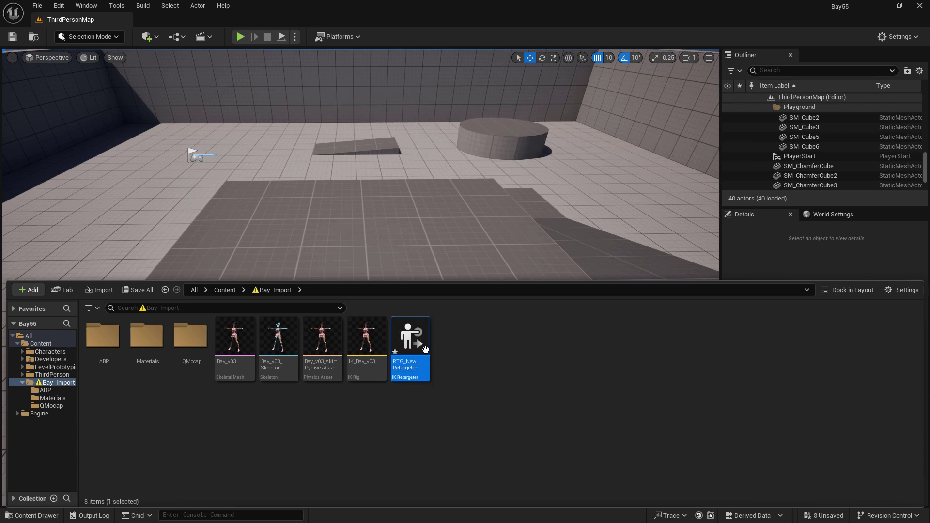
pyautogui.doubleClick(415, 341)
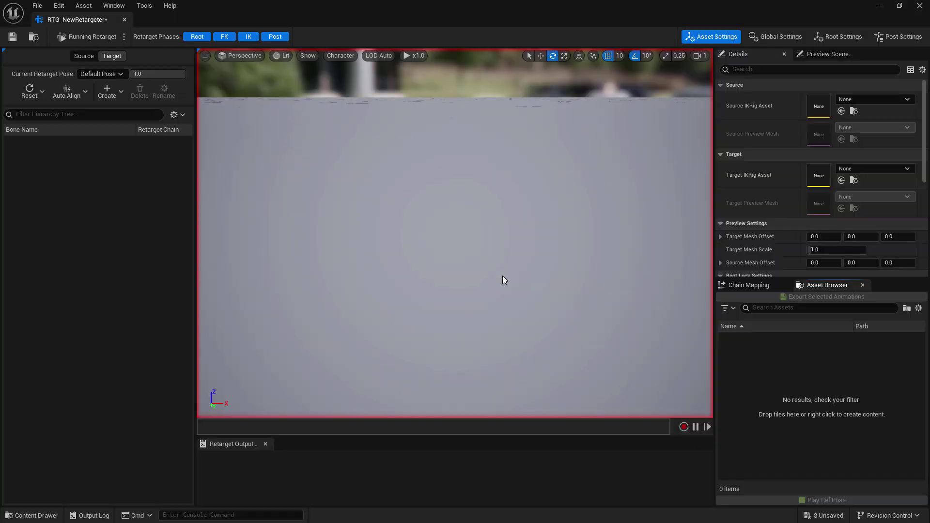
# Set source rig IK_UE4_Mannequin, target rig IK_Bay_v03, and Target Mesh Offset 120
pyautogui.click(870, 99)
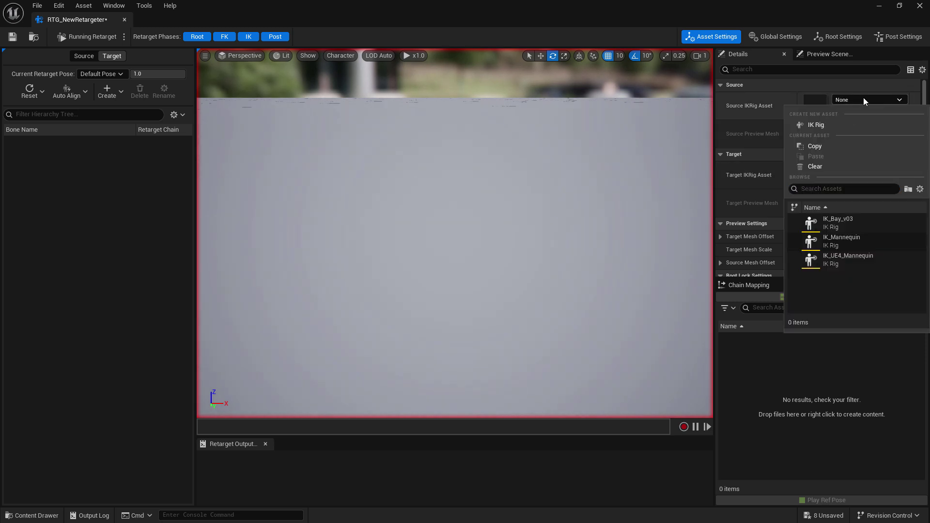
pyautogui.click(830, 259)
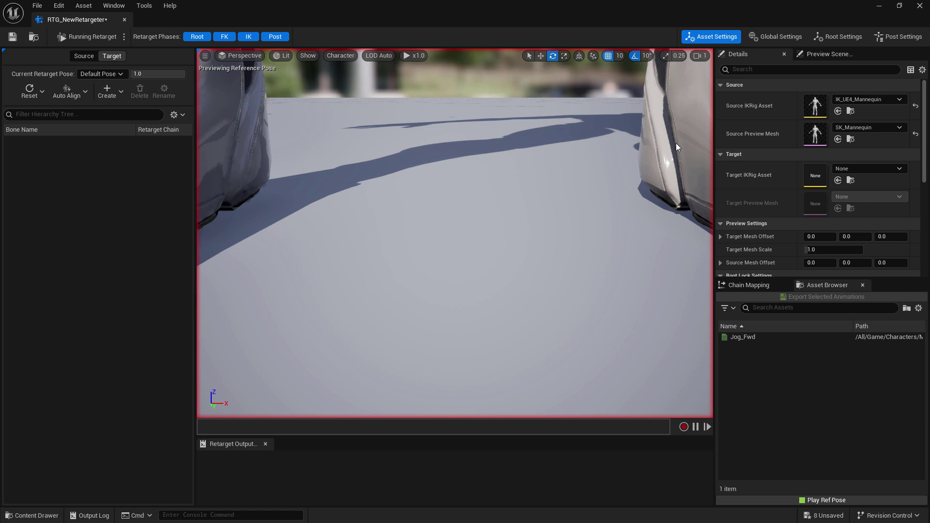
pyautogui.press('f')
pyautogui.keyDown('alt'); pyautogui.moveTo(455, 232); pyautogui.dragTo(524, 234); pyautogui.keyUp('alt')
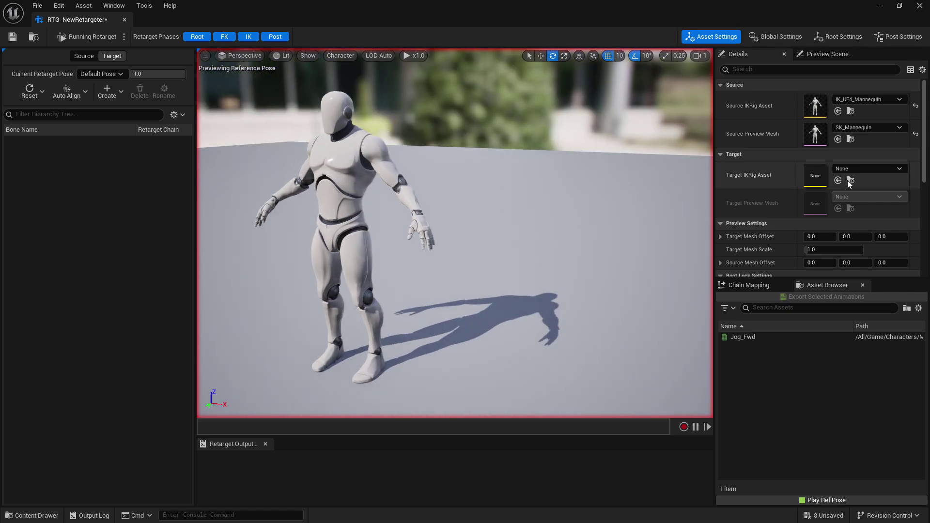
pyautogui.click(874, 169)
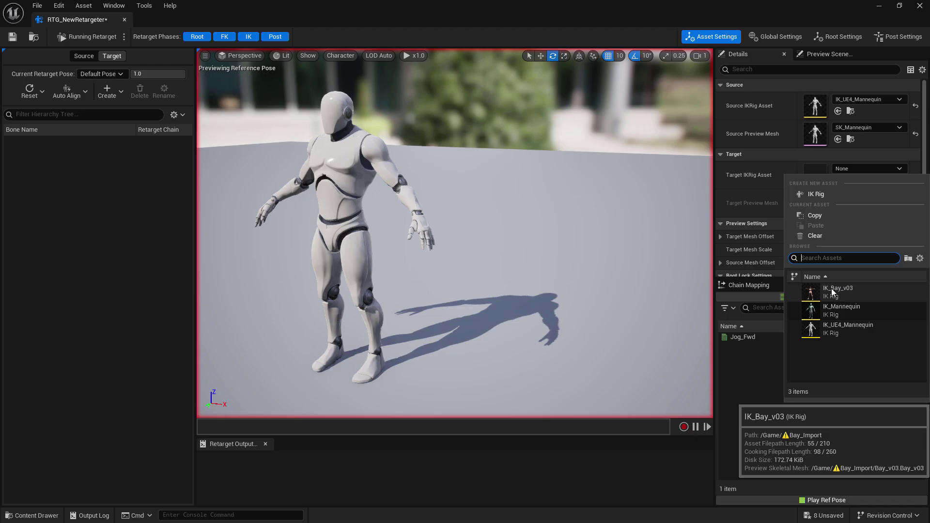
pyautogui.click(839, 293)
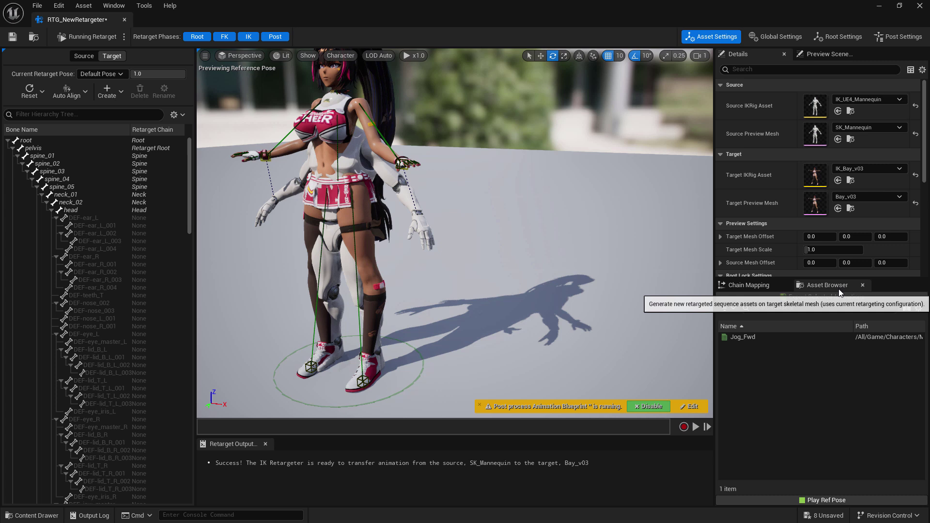
pyautogui.write('120')
pyautogui.press('Return')
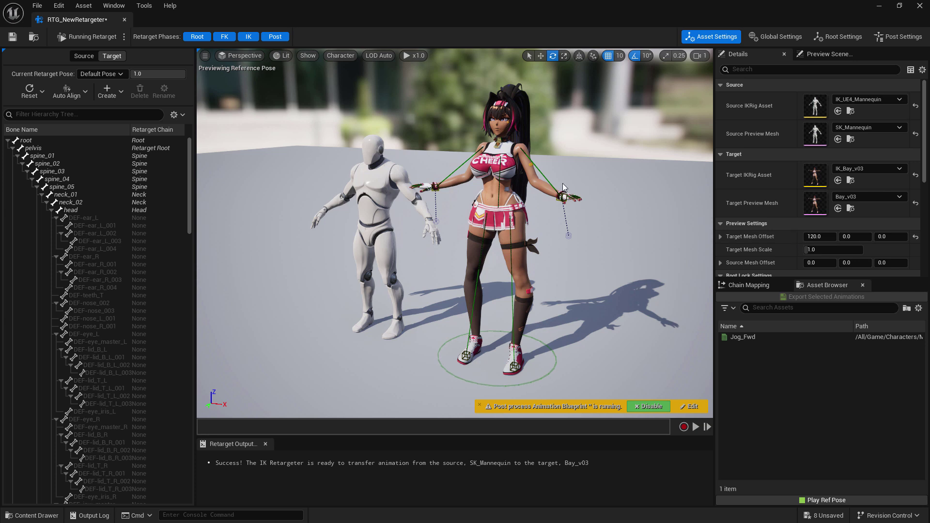
pyautogui.moveTo(562, 183); pyautogui.dragTo(464, 183)
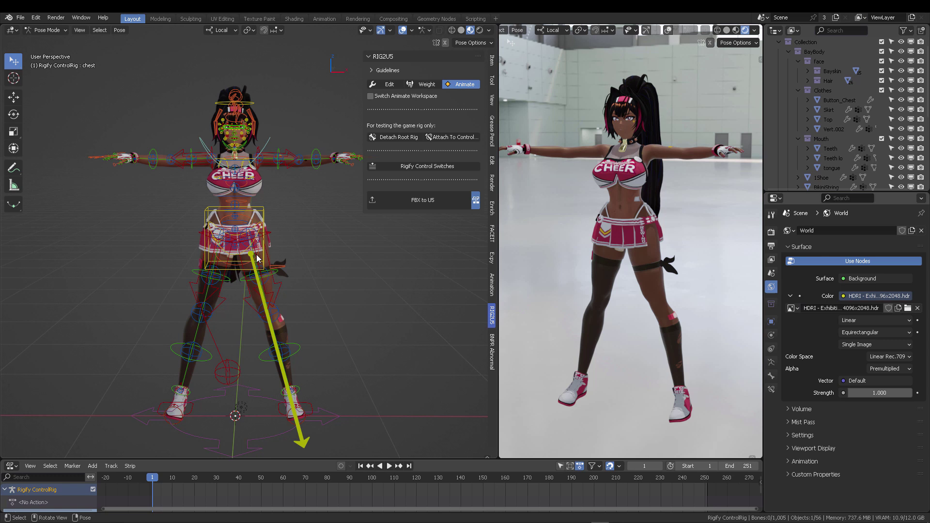
pyautogui.hotkey('alt', 'Tab')
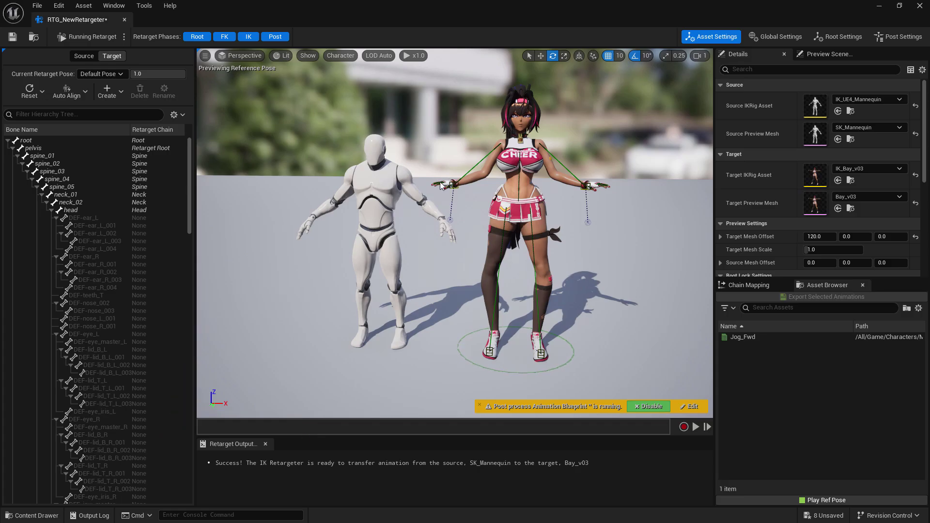
# In Edit Retarget Pose, use Align All Bones on Bay_v03, then return to Running Retarget
pyautogui.click(81, 38)
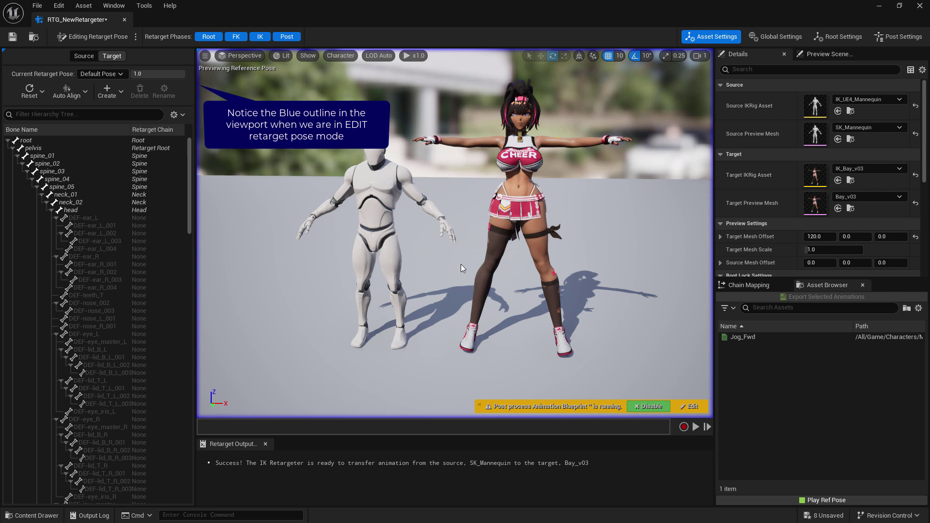
pyautogui.click(75, 95)
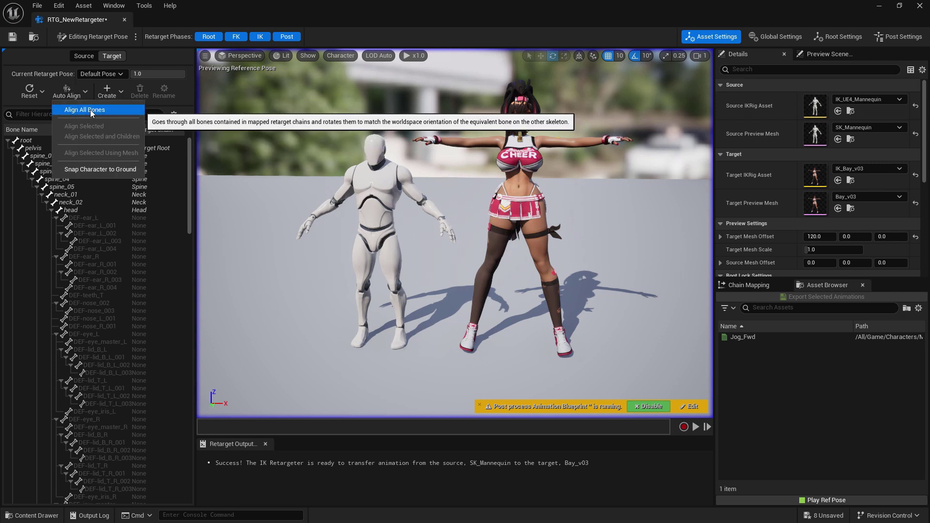
pyautogui.click(91, 111)
pyautogui.moveTo(566, 228); pyautogui.dragTo(468, 314)
pyautogui.click(79, 38)
pyautogui.moveTo(413, 219); pyautogui.dragTo(499, 218)
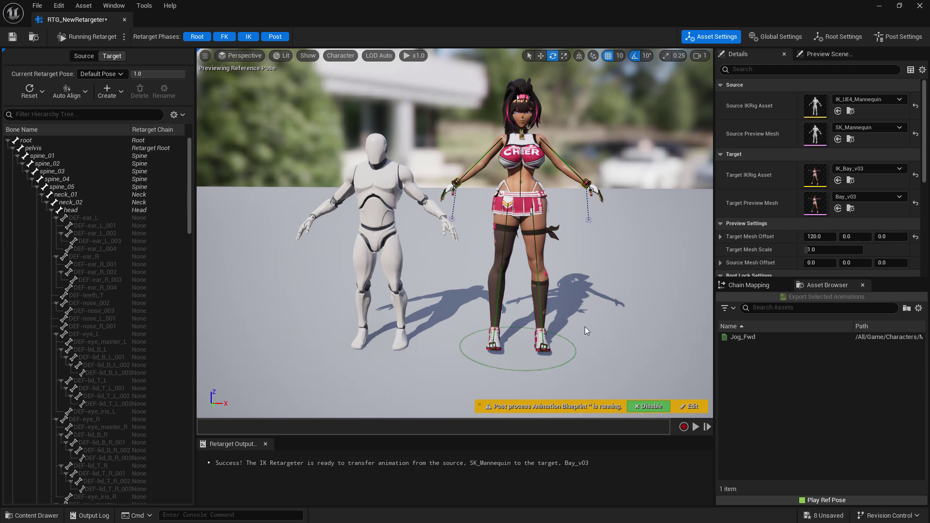
# Drag Swing_dance_Unreal from QMocap into the retargeter's Source Preview Mesh slot
pyautogui.hotkey('ctrl', 'space')
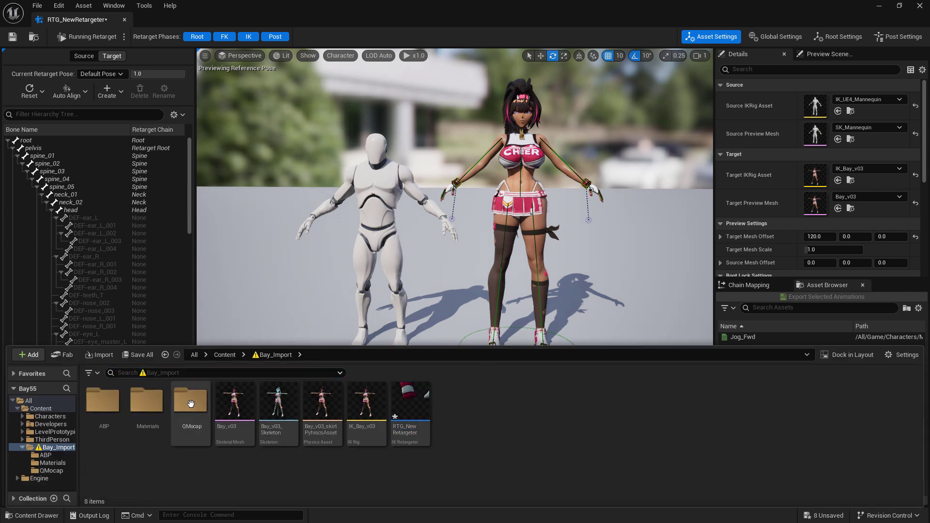
pyautogui.doubleClick(191, 403)
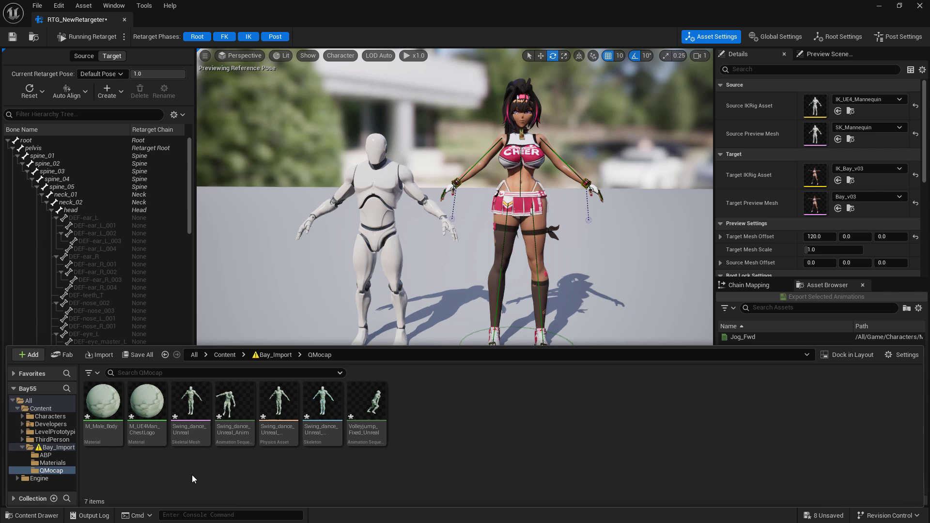
pyautogui.moveTo(190, 403); pyautogui.dragTo(824, 116)
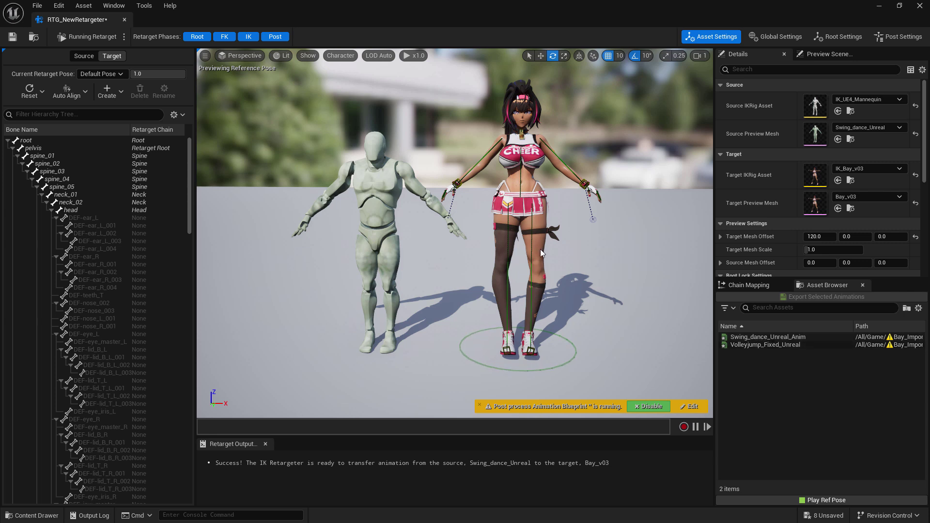
pyautogui.keyDown('alt'); pyautogui.moveTo(455, 242); pyautogui.dragTo(417, 242); pyautogui.keyUp('alt')
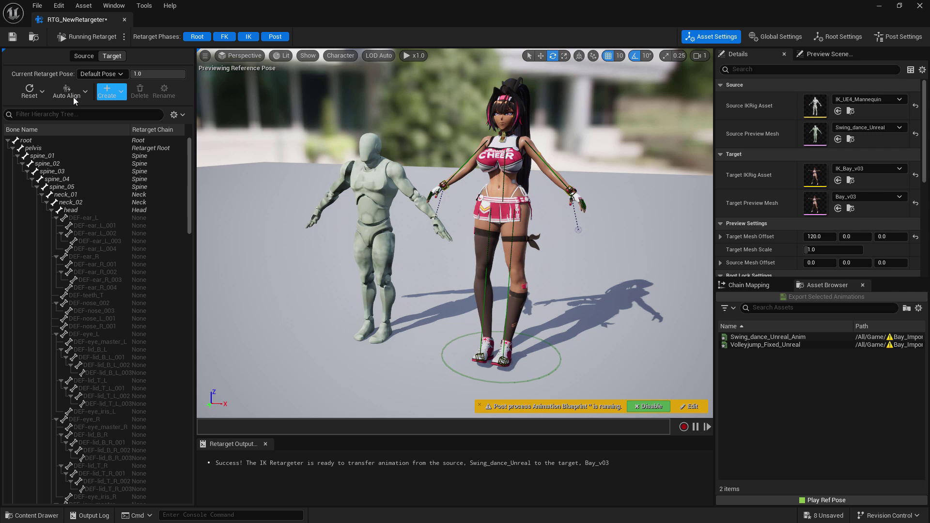
# Enter retarget pose editing and auto-align the Bay_v03 pose to the source
pyautogui.click(80, 39)
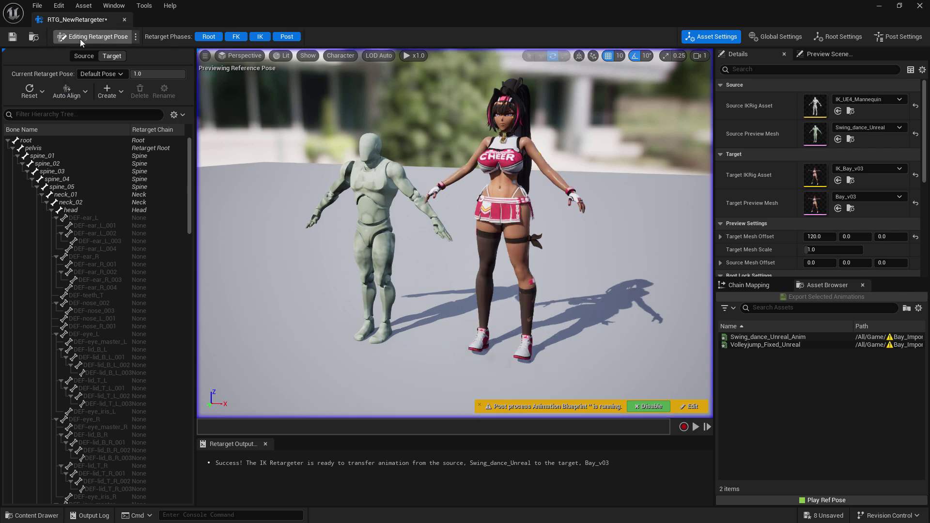
pyautogui.click(71, 96)
pyautogui.click(80, 115)
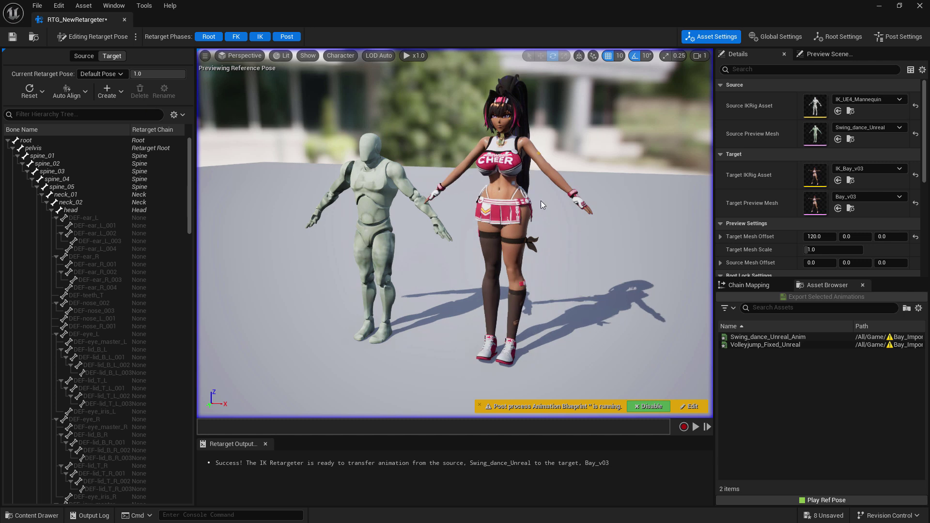
pyautogui.keyDown('alt'); pyautogui.moveTo(541, 201); pyautogui.dragTo(477, 200); pyautogui.keyUp('alt')
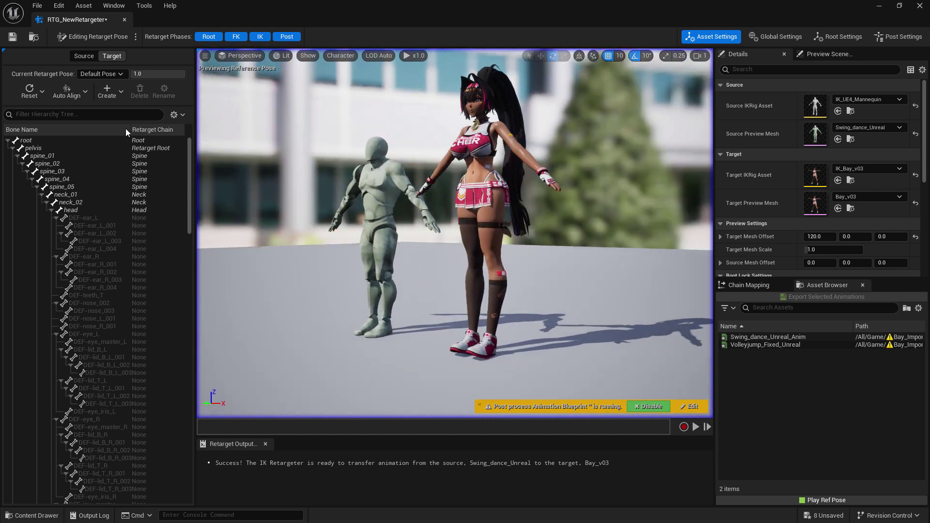
# Filter bones by 'foot', rotate foot_l and foot_r (about -10°), then resume running retarget
pyautogui.click(84, 115)
pyautogui.write('foot')
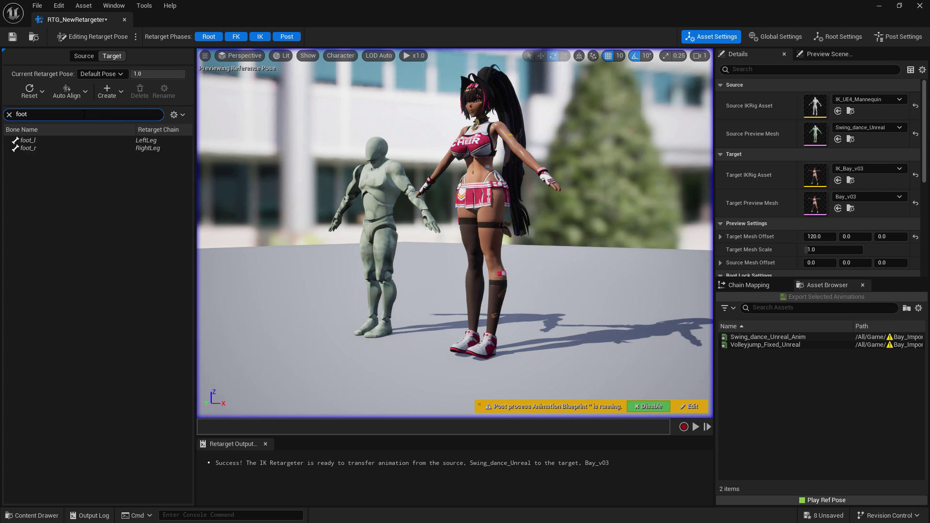
pyautogui.click(29, 140)
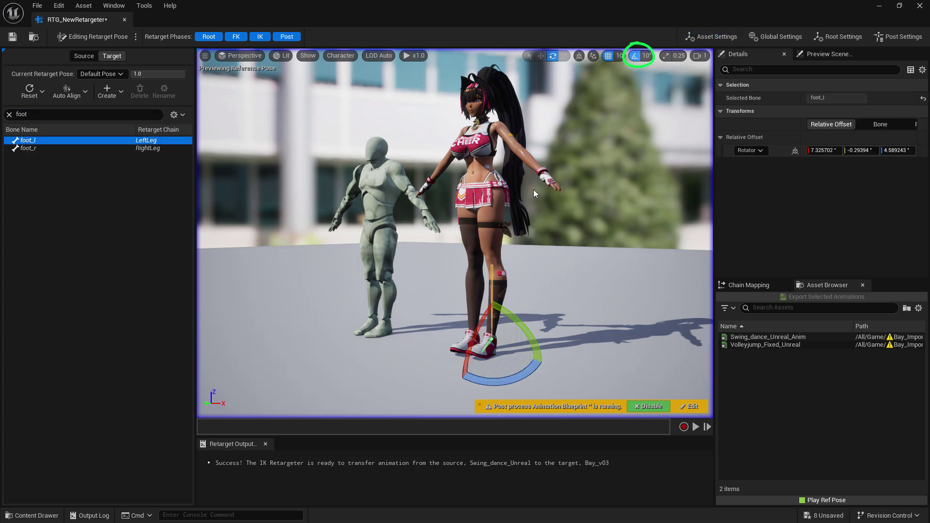
pyautogui.moveTo(543, 288); pyautogui.dragTo(561, 264)
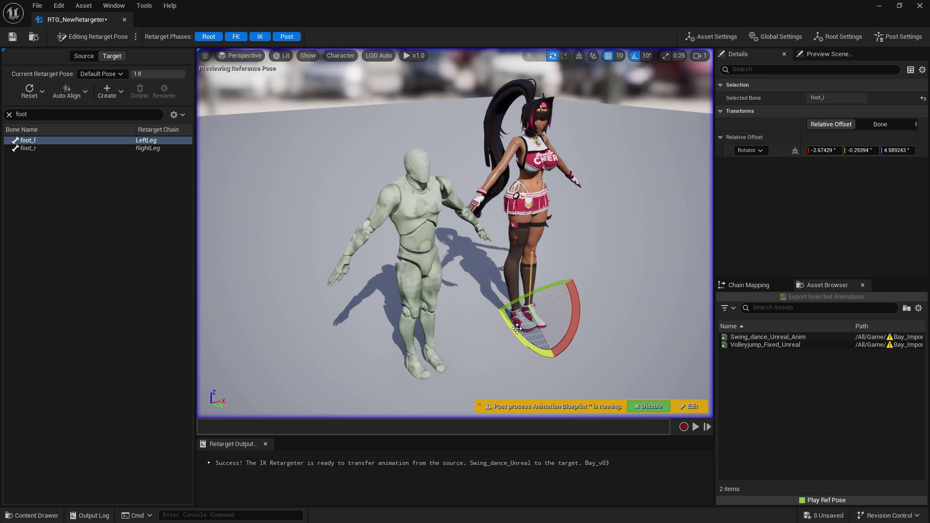
pyautogui.moveTo(517, 328); pyautogui.dragTo(521, 334)
pyautogui.moveTo(495, 304); pyautogui.dragTo(568, 314)
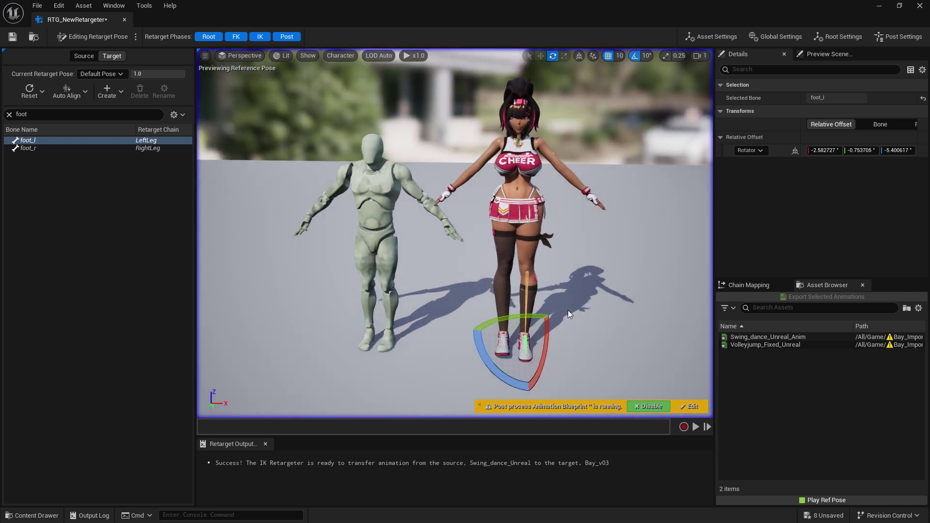
pyautogui.click(34, 148)
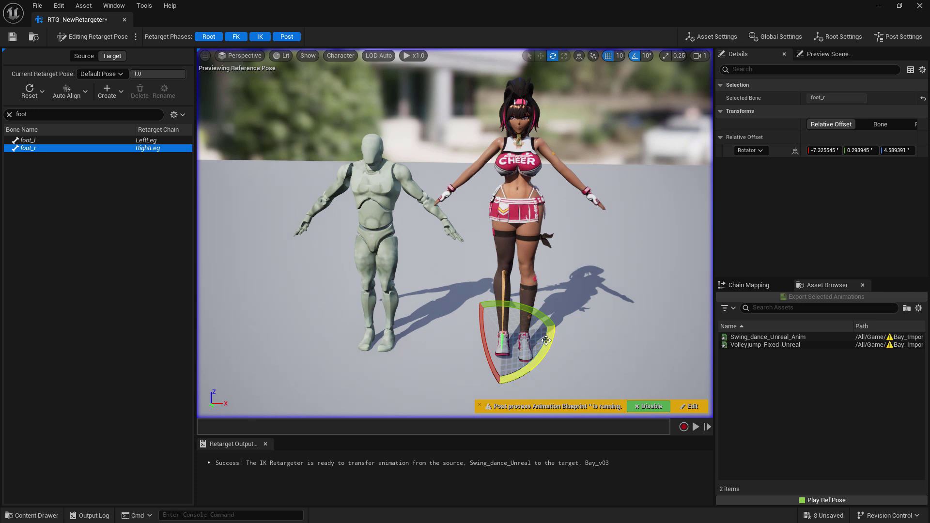
pyautogui.moveTo(547, 341); pyautogui.dragTo(562, 247)
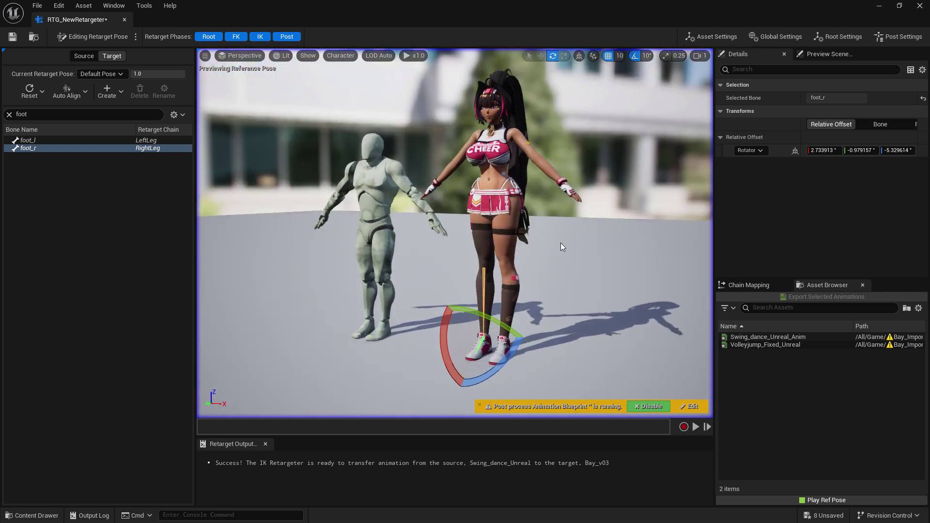
pyautogui.click(87, 37)
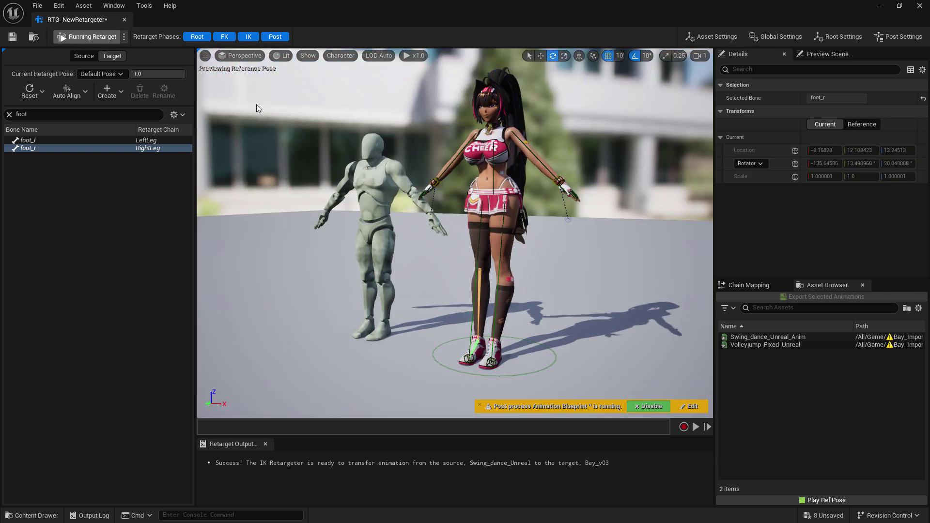
# Preview Volleyjump_Fixed_Unreal on Bay_v03, pausing at frame 84 and scrubbing to about 168
pyautogui.click(758, 344)
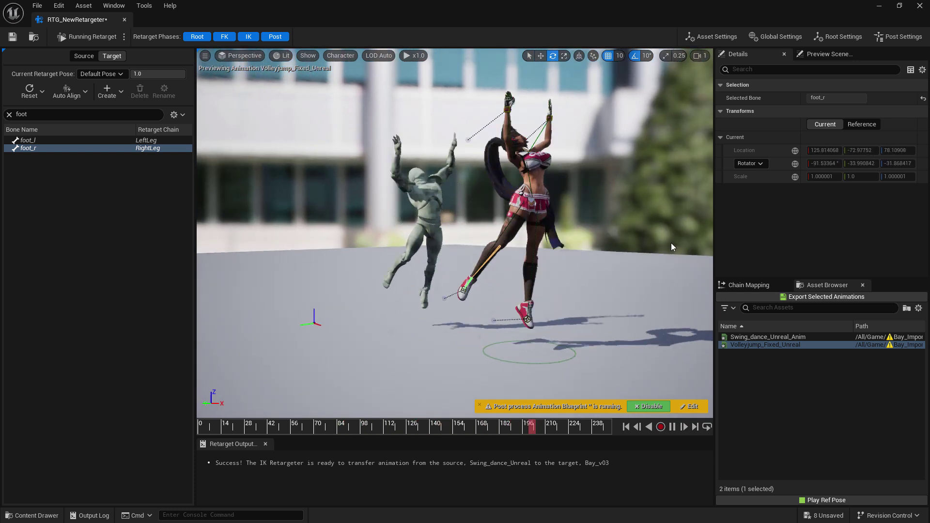
pyautogui.click(673, 426)
pyautogui.click(342, 426)
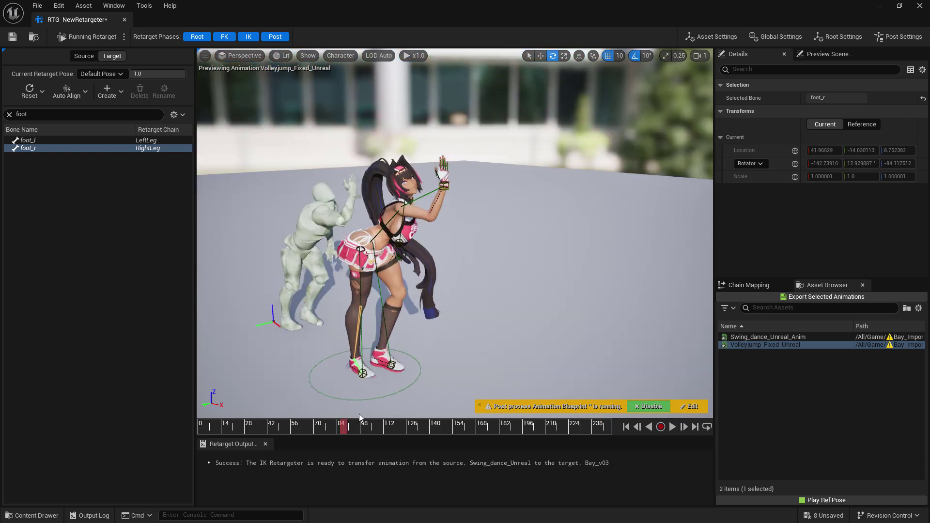
pyautogui.moveTo(359, 414); pyautogui.dragTo(549, 404)
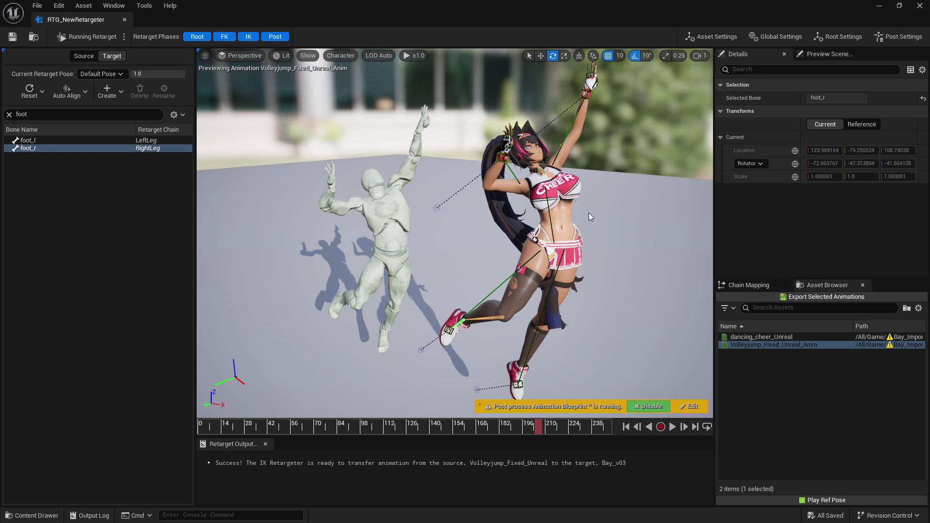
# Start exporting the retargeted animation and create an Animations folder inside Bay_Import
pyautogui.click(831, 297)
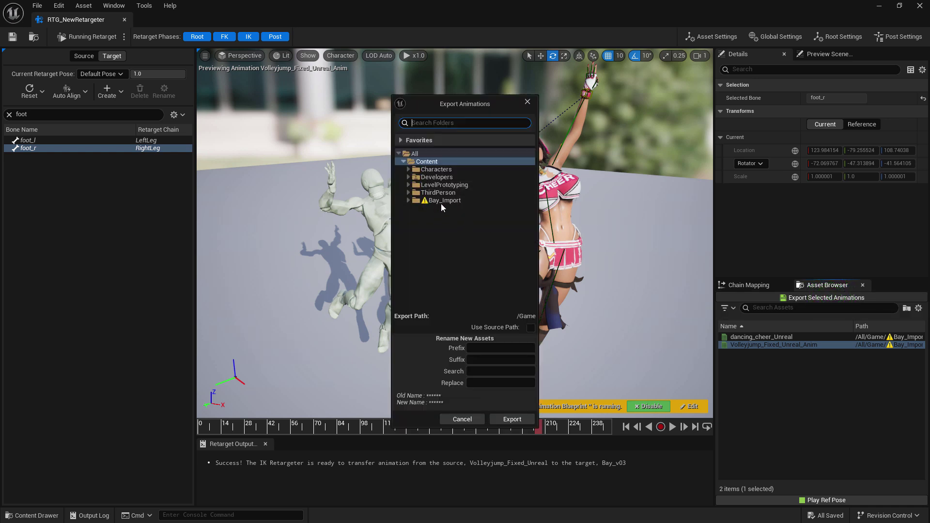
pyautogui.click(445, 200)
pyautogui.click(408, 200)
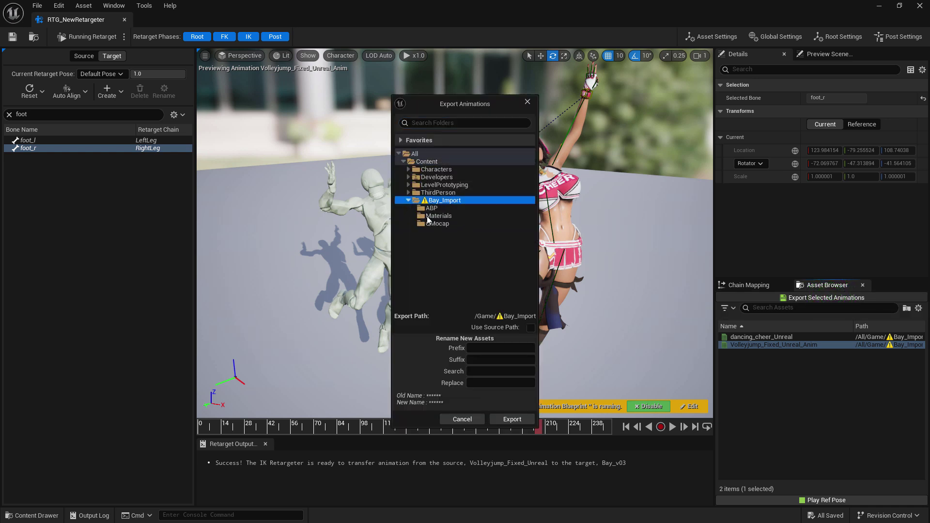
pyautogui.rightClick(461, 199)
pyautogui.click(483, 211)
pyautogui.write('Animations')
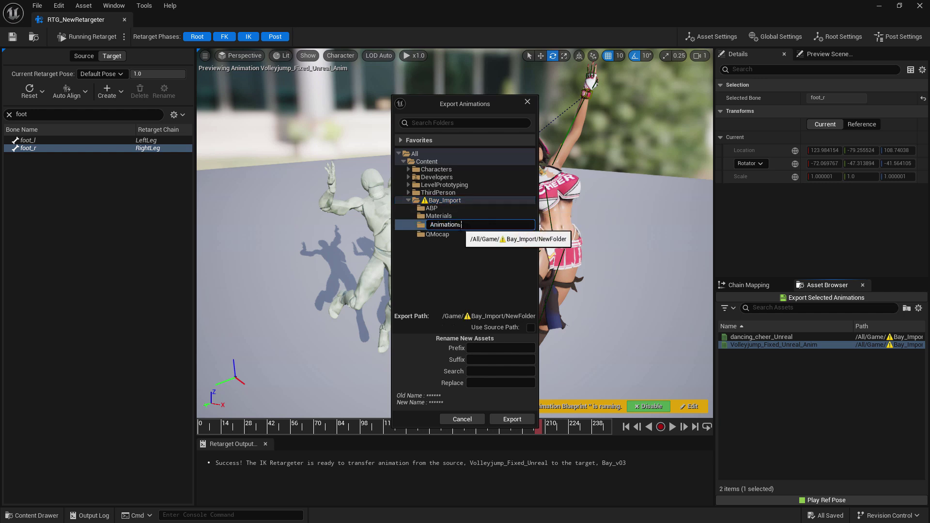
pyautogui.press('Return')
# Export the animation into Bay_Import/Animations with default batch options and close the browser
pyautogui.click(427, 216)
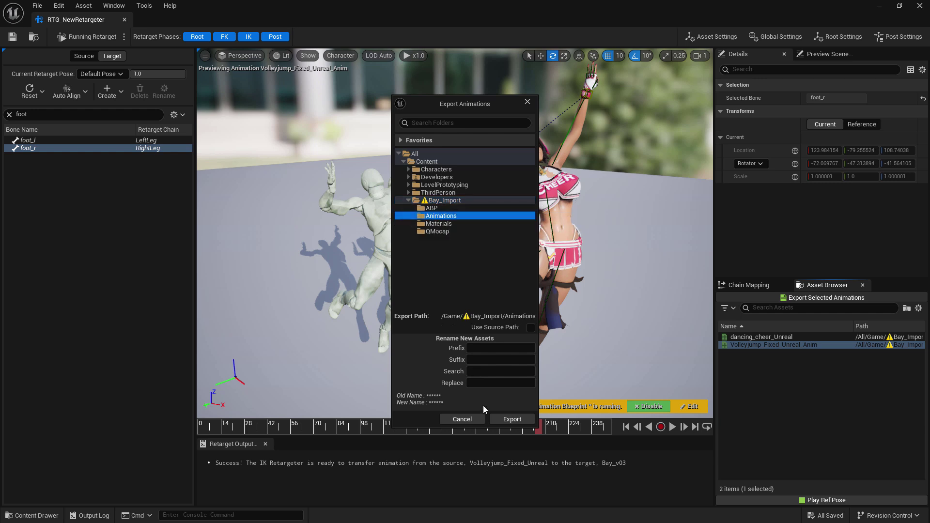
pyautogui.click(508, 419)
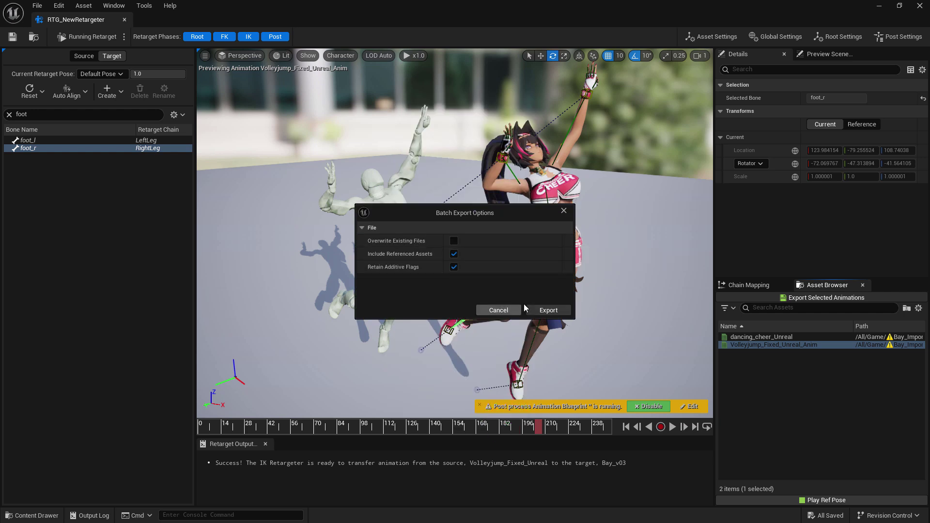
pyautogui.click(546, 310)
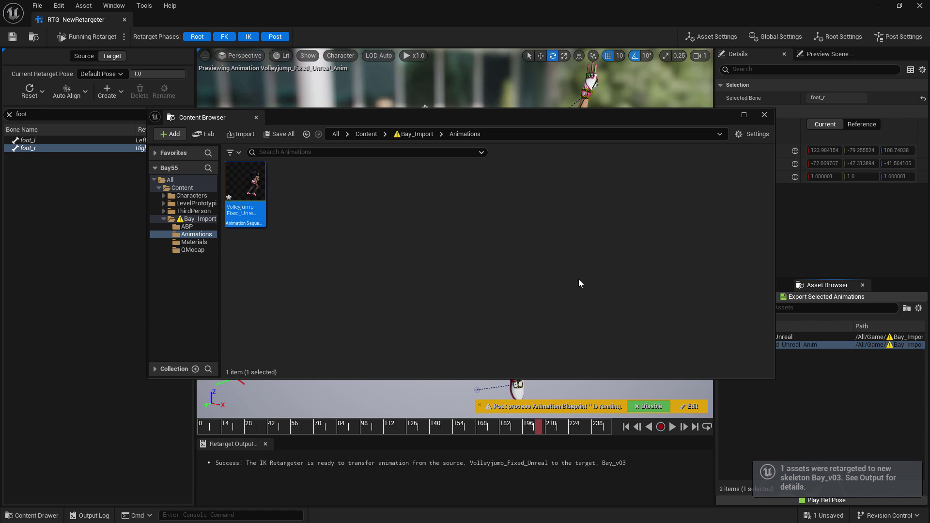
pyautogui.click(340, 240)
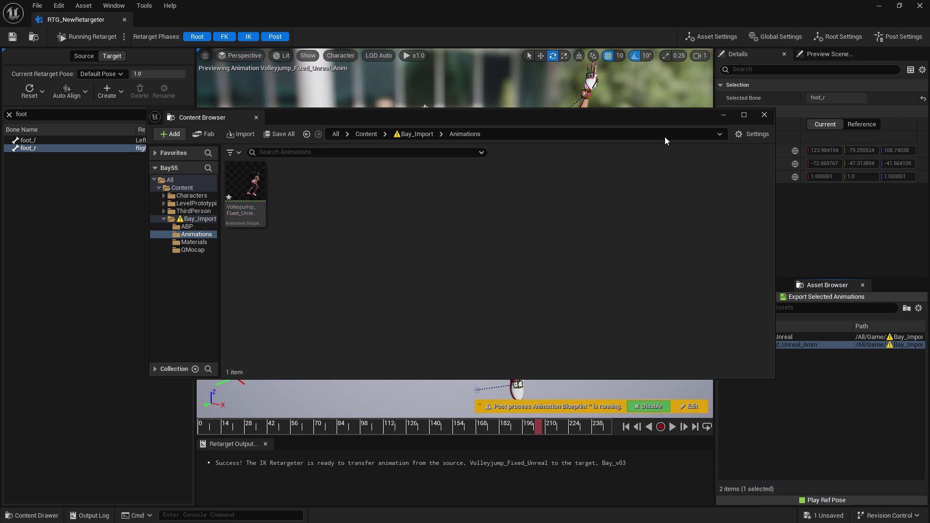
pyautogui.click(765, 114)
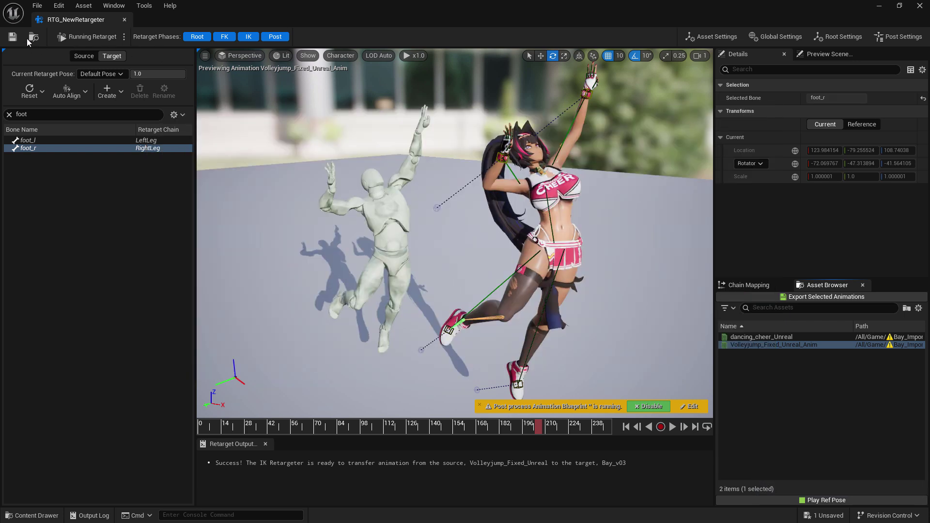
# Open Volleyjump_Fixed_Unreal_Anim from Bay_Import/Animations and play the jump on Bay_v03
pyautogui.click(125, 20)
pyautogui.hotkey('ctrl', 'space')
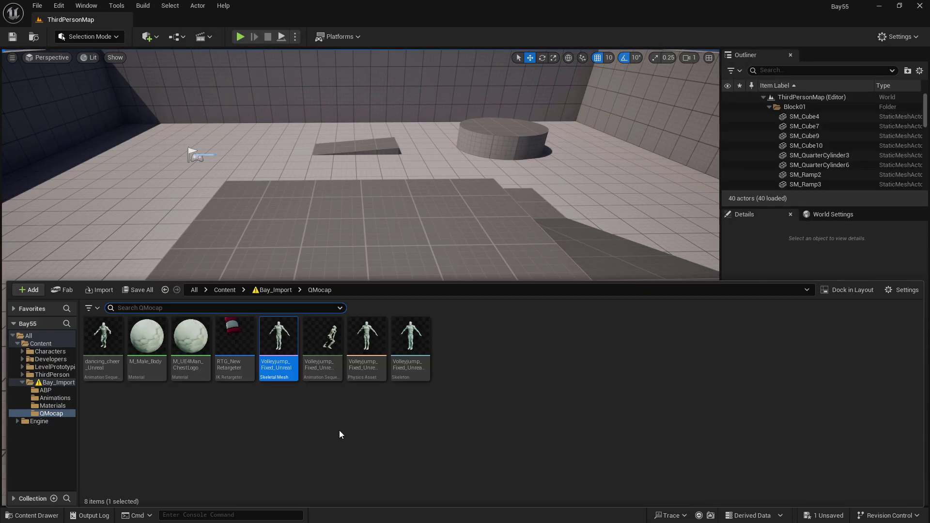
pyautogui.click(282, 291)
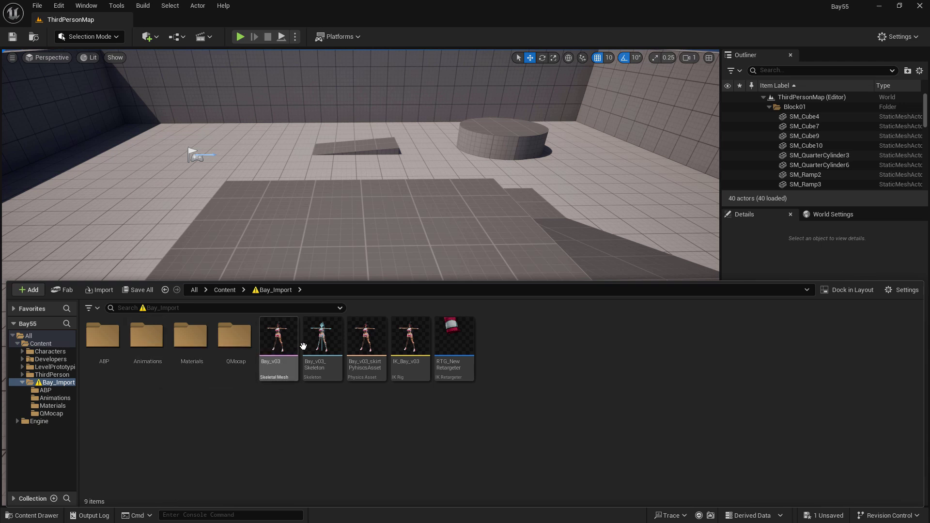
pyautogui.doubleClick(147, 336)
pyautogui.doubleClick(119, 338)
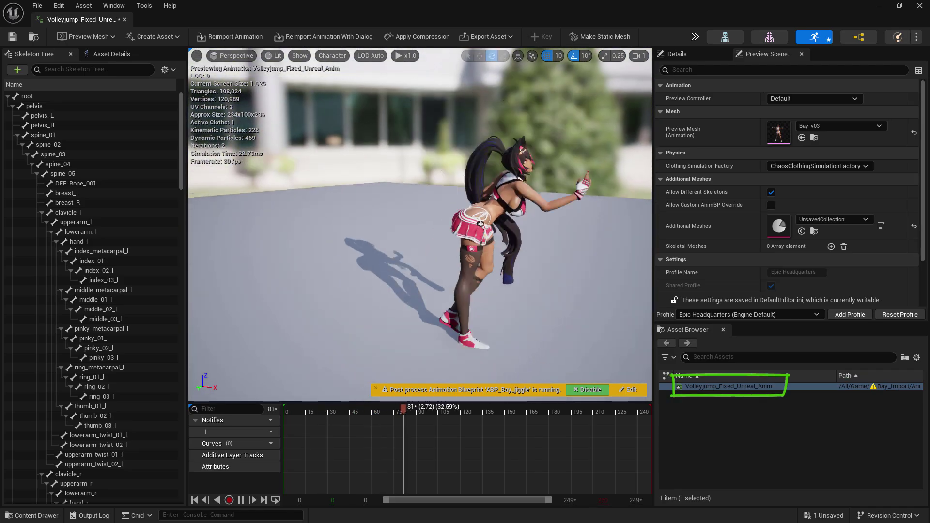
pyautogui.click(591, 407)
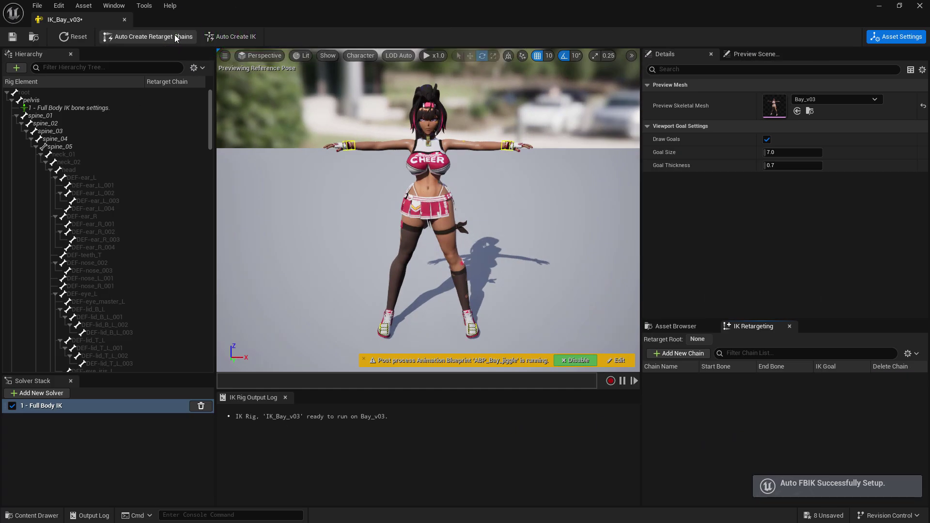
pyautogui.click(176, 37)
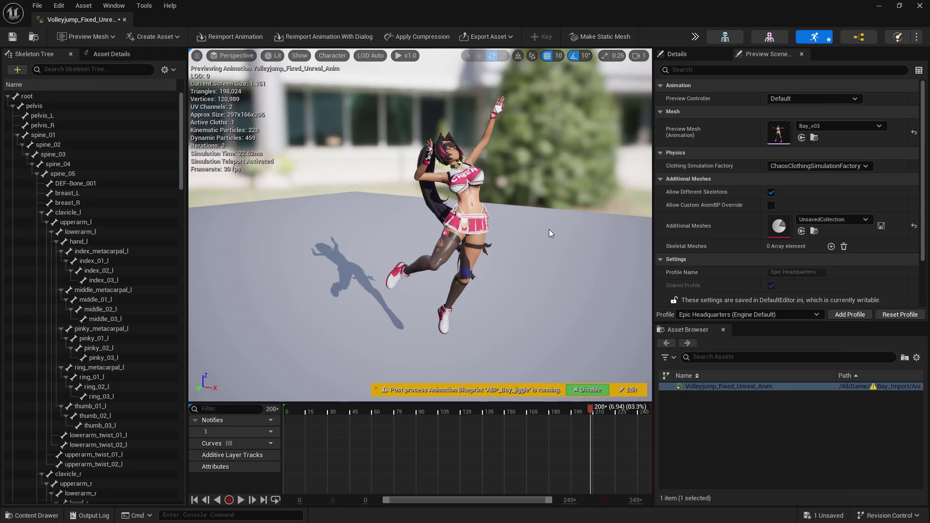
pyautogui.click(242, 500)
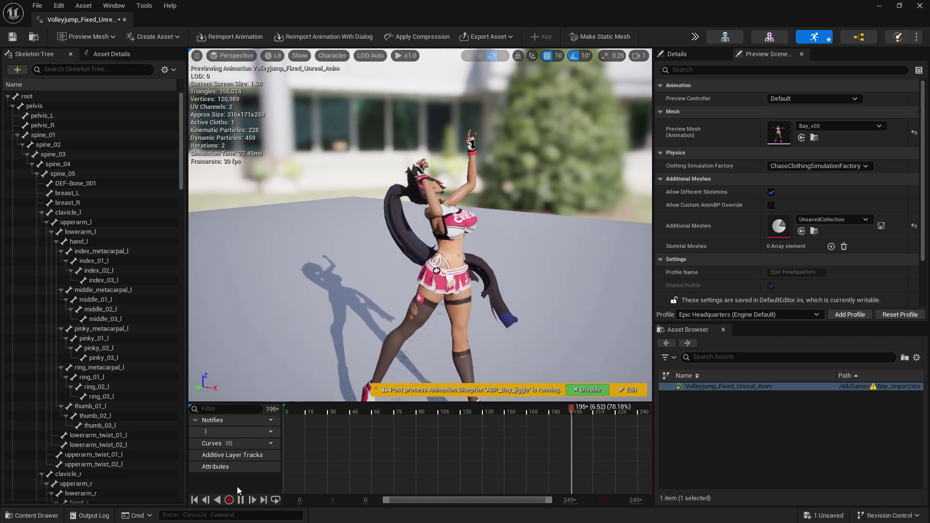
pyautogui.click(241, 500)
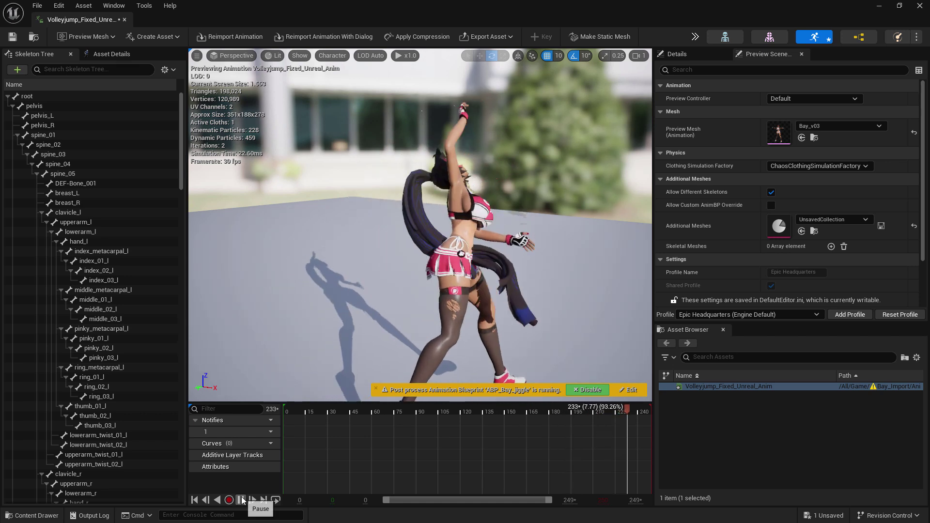